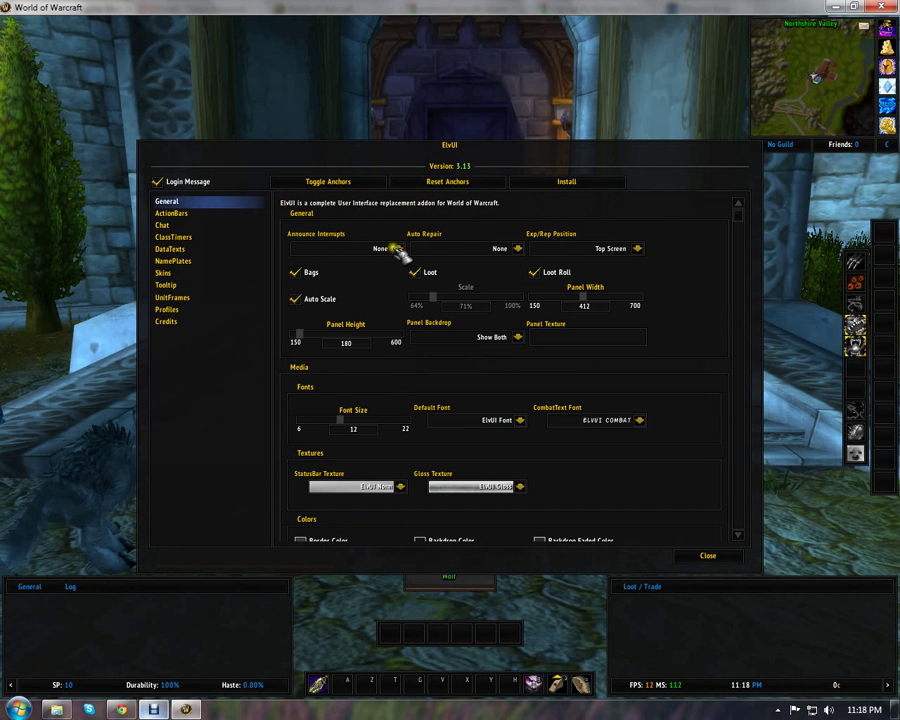
Set Announce Interrupts to Raid and Auto Repair to Player in the General settings
left_click(398, 249)
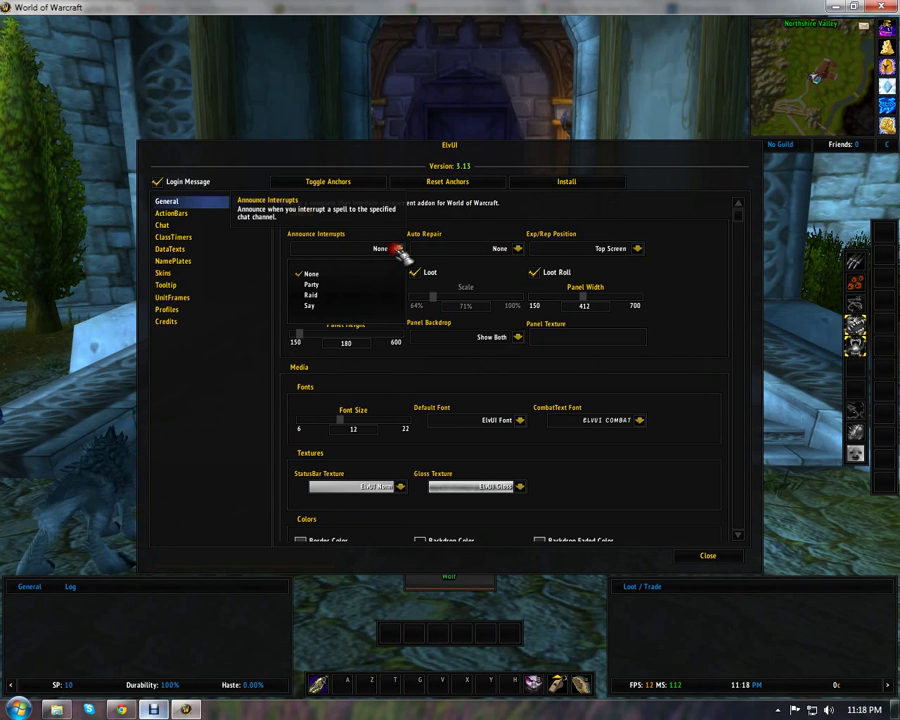
left_click(366, 298)
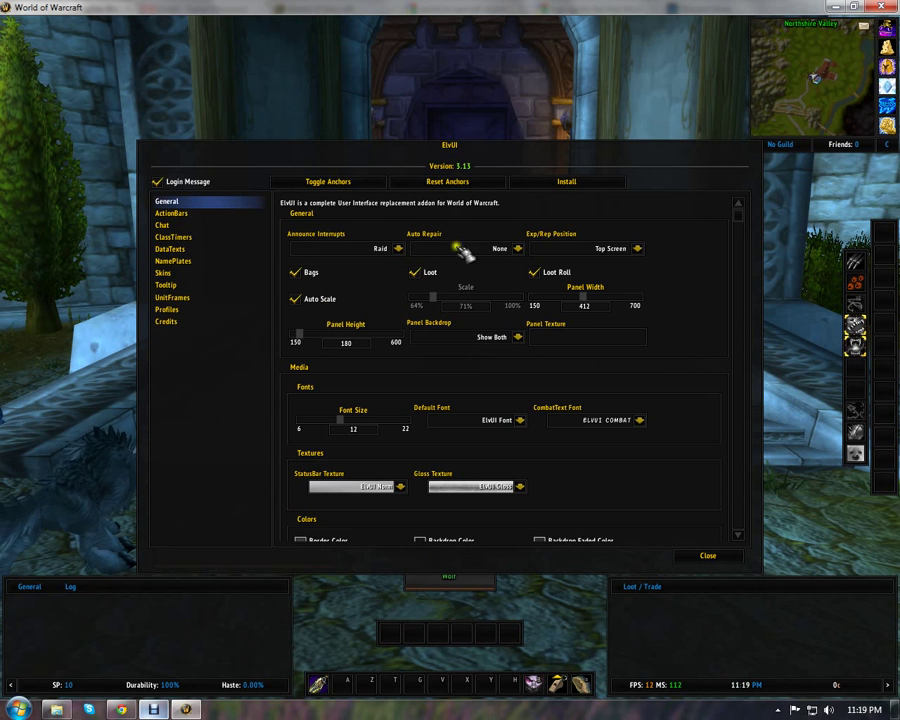
left_click(517, 248)
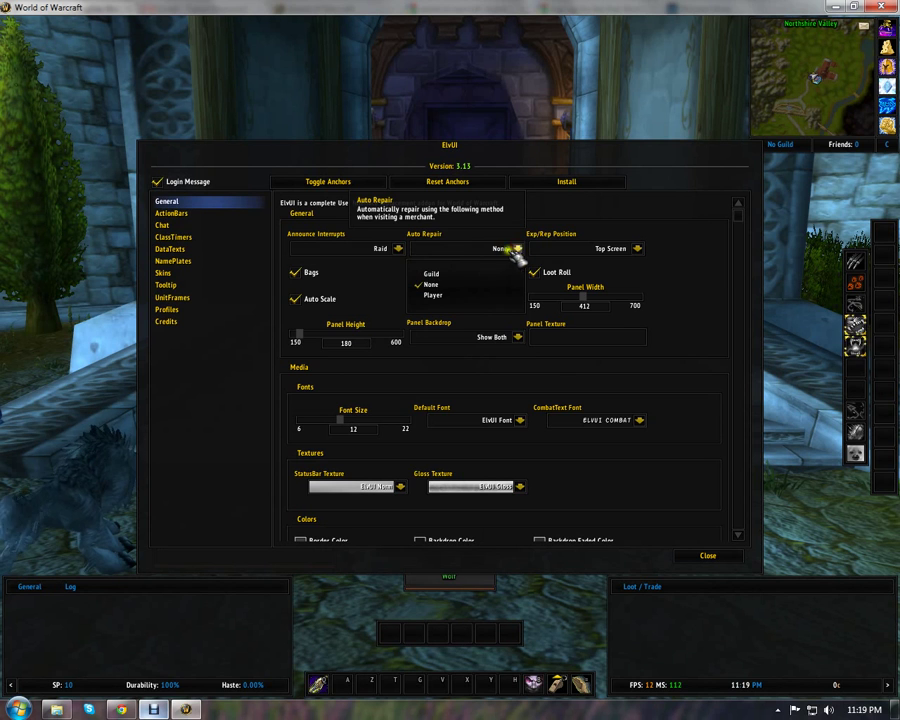
left_click(458, 296)
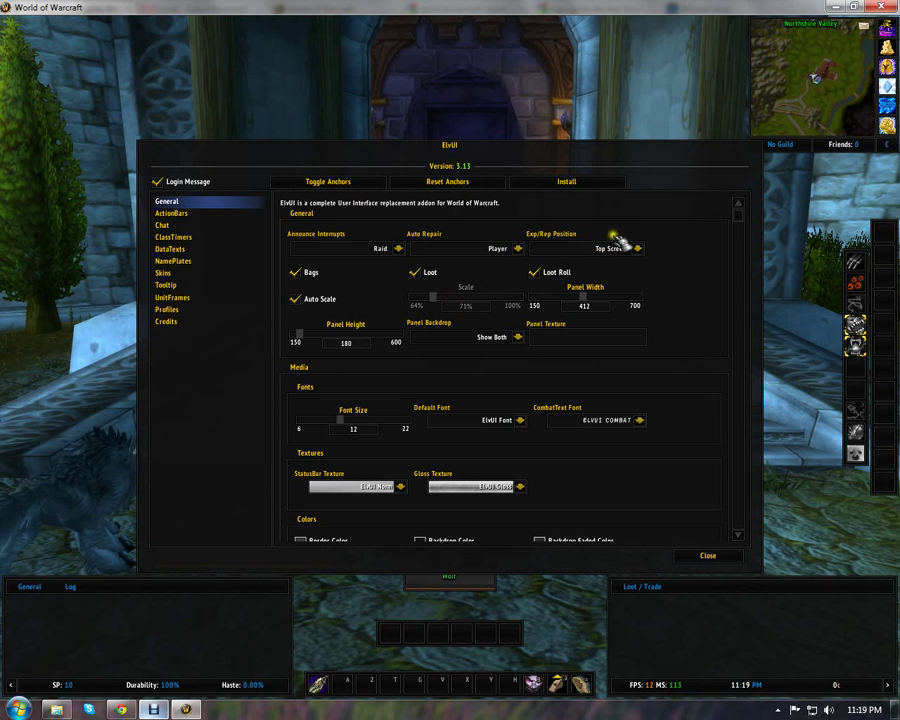
Close the settings and enable Show as Experience Bar for the Stormwind faction in the character's reputation list
mouse_move(443, 26)
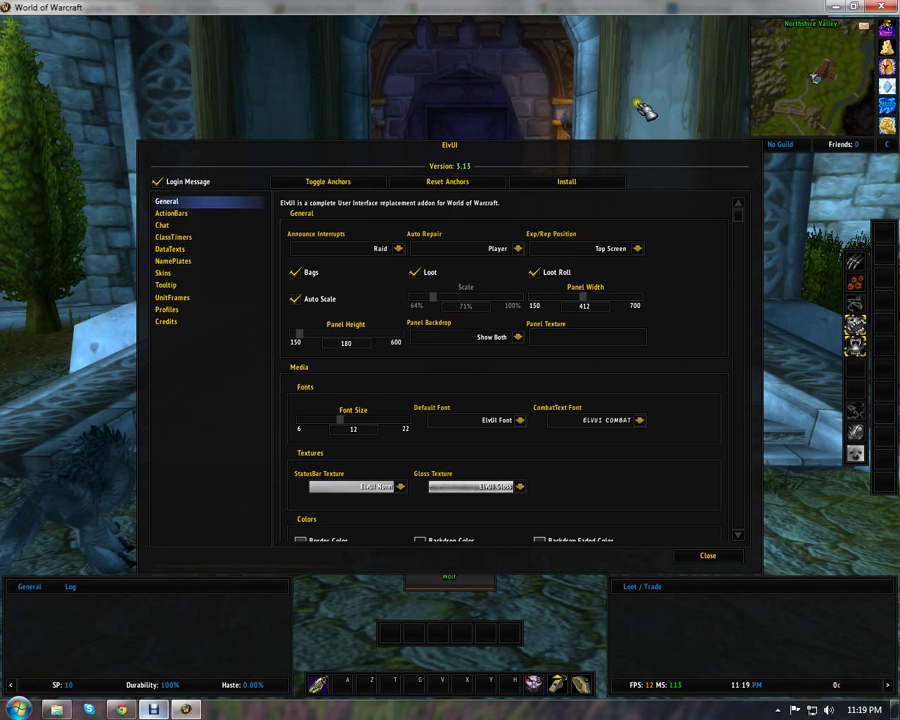
key("Escape")
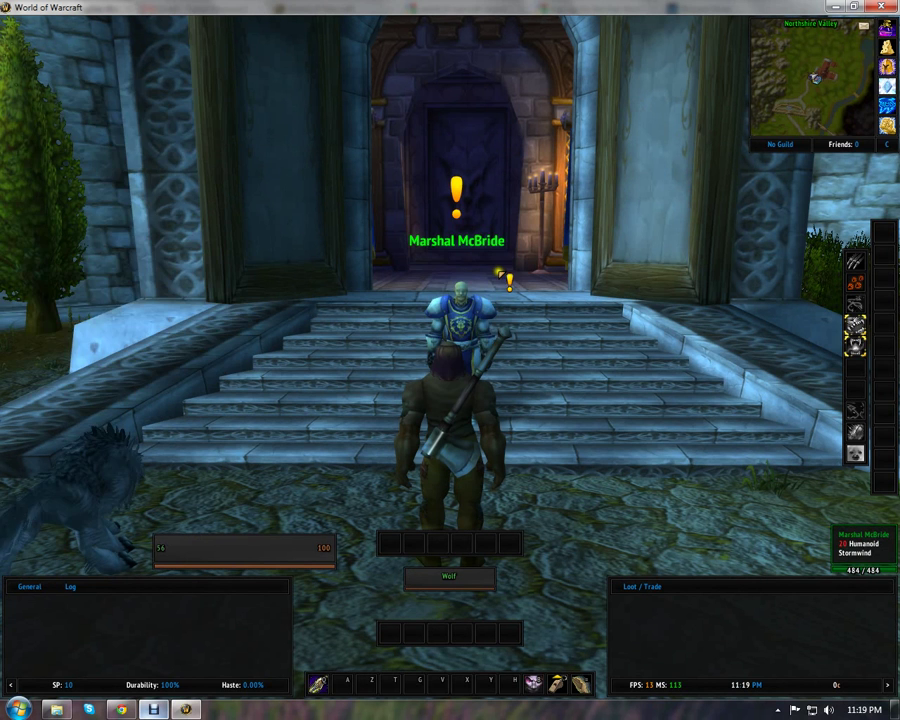
key("u")
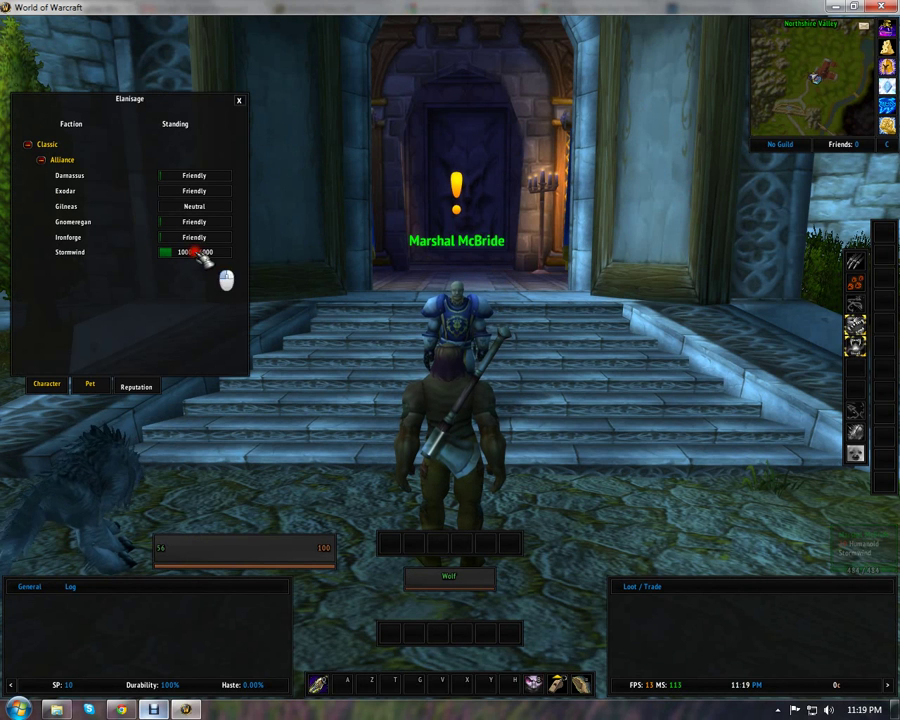
left_click(212, 253)
left_click(270, 231)
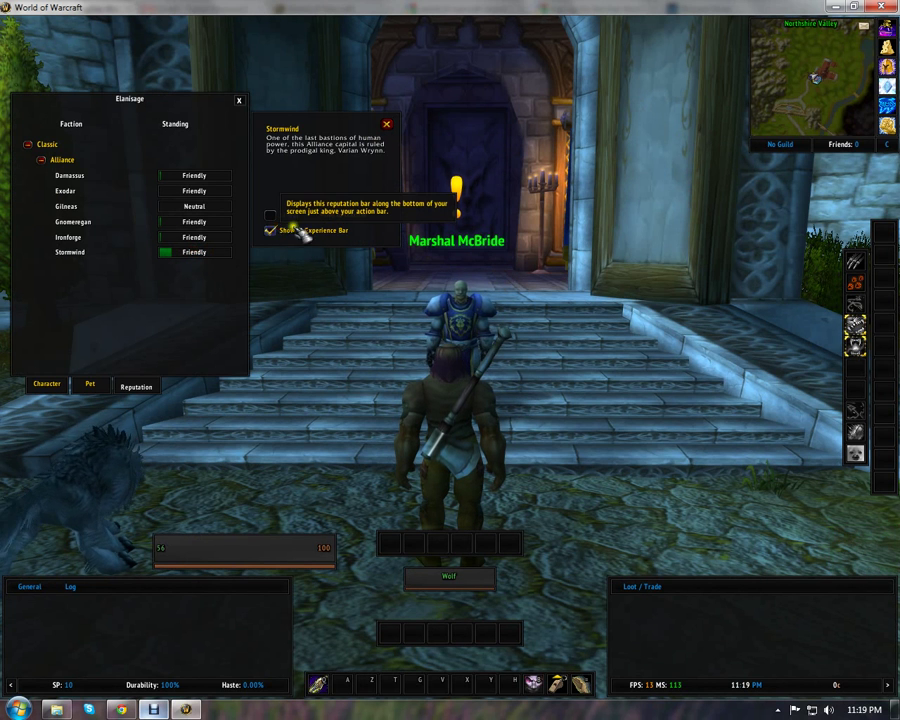
key("Escape")
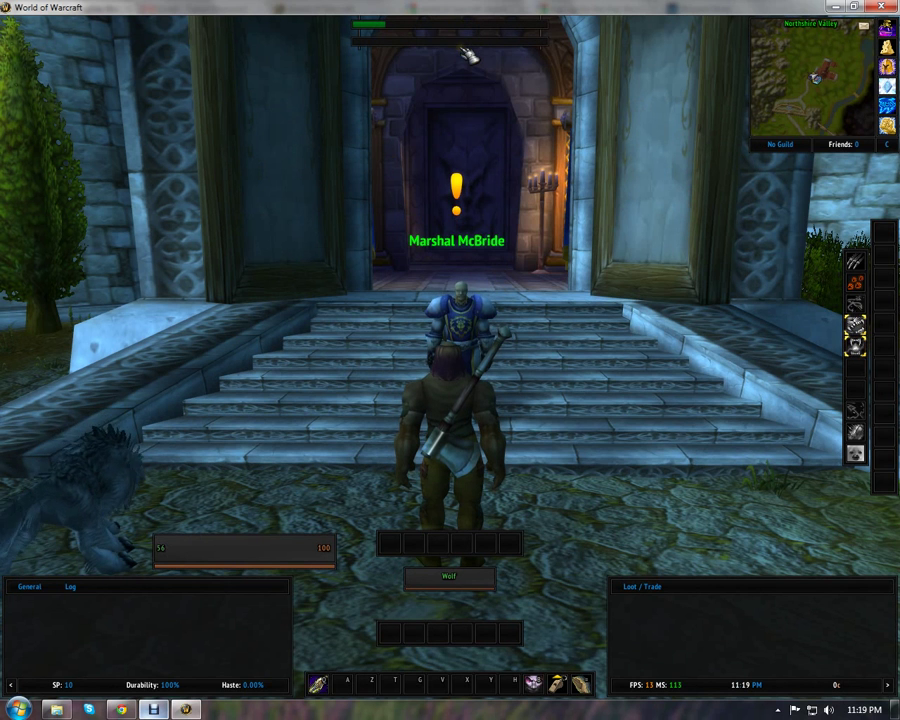
mouse_move(470, 50)
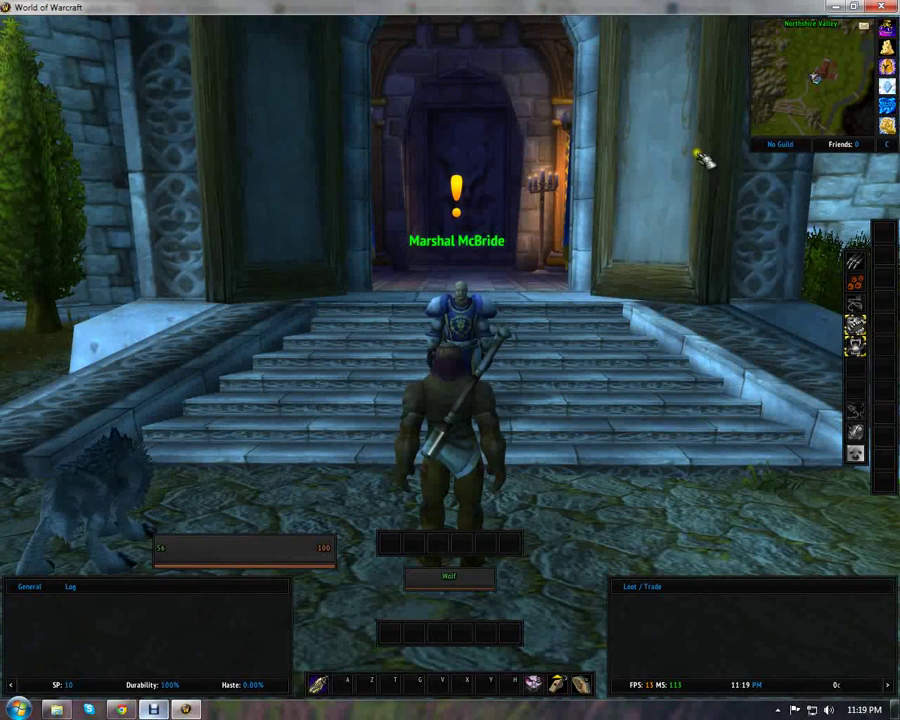
Reopen the ElvUI settings and set the Exp/Rep Position to Below Minimap
left_click(885, 145)
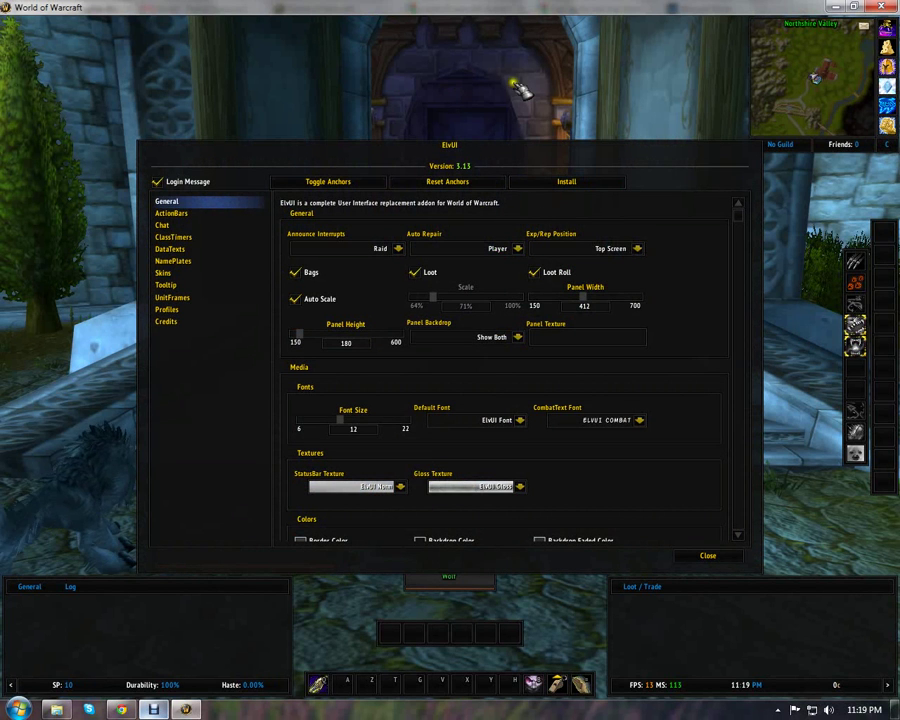
left_click(637, 249)
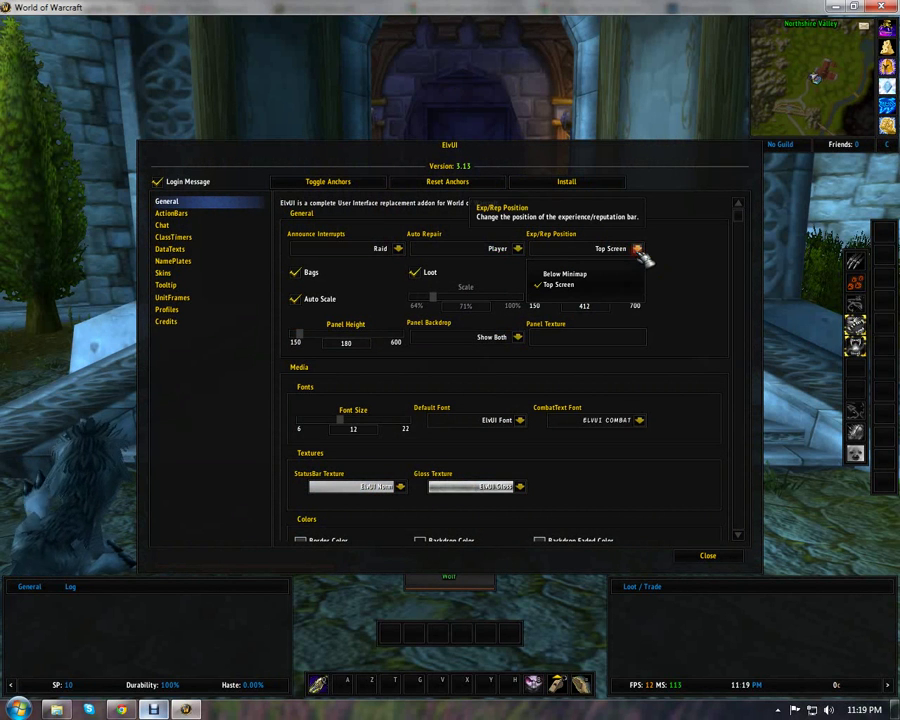
left_click(583, 276)
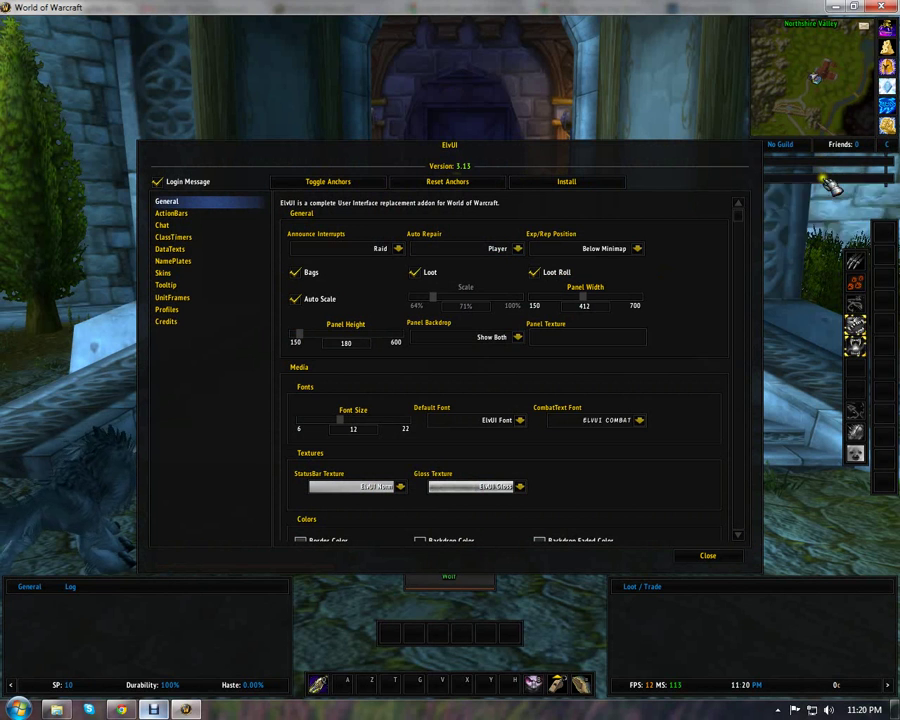
mouse_move(831, 184)
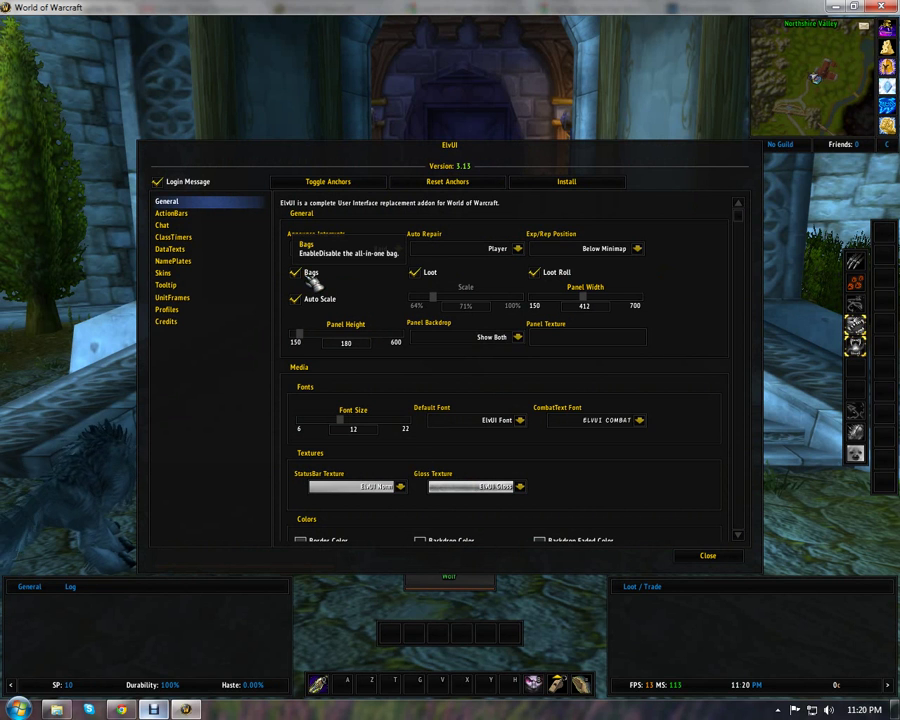
View the all-in-one bag, unlock the frame anchors to locate the LootRoll Frame, and lock them again
key("b")
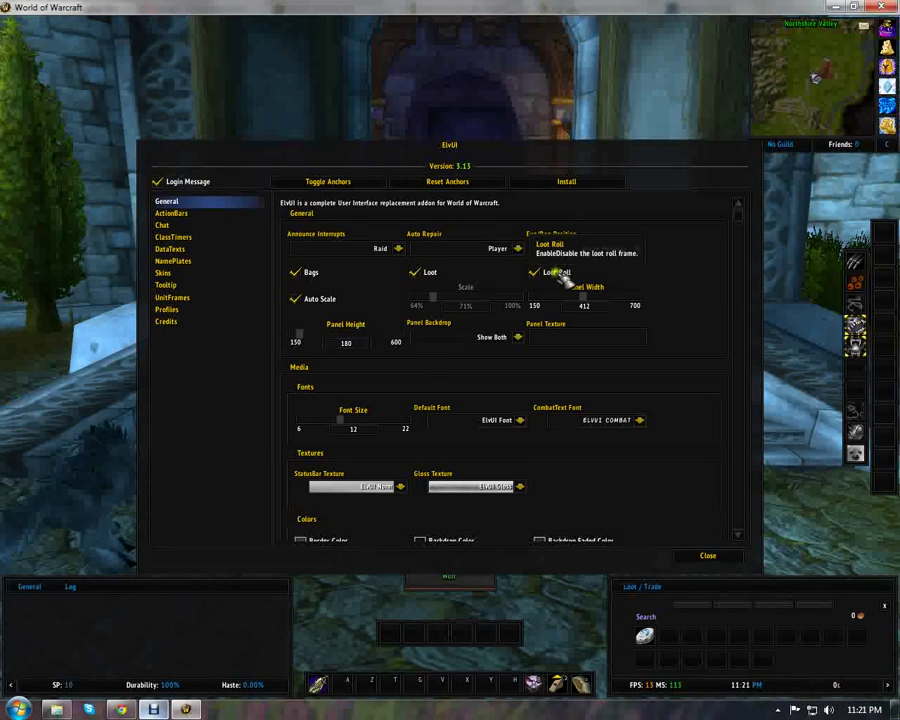
left_click(355, 180)
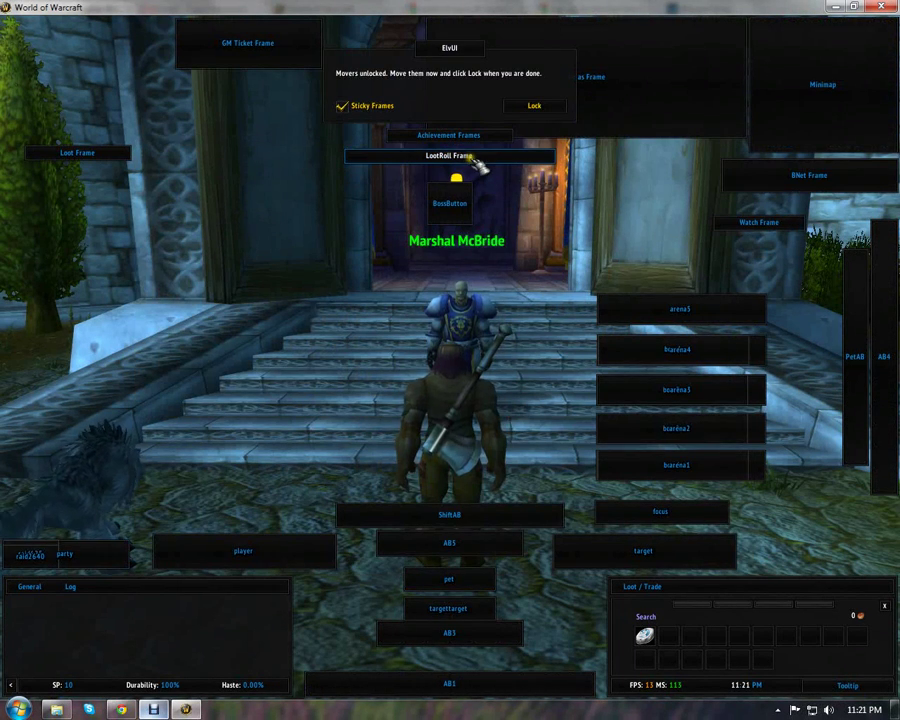
left_click(534, 105)
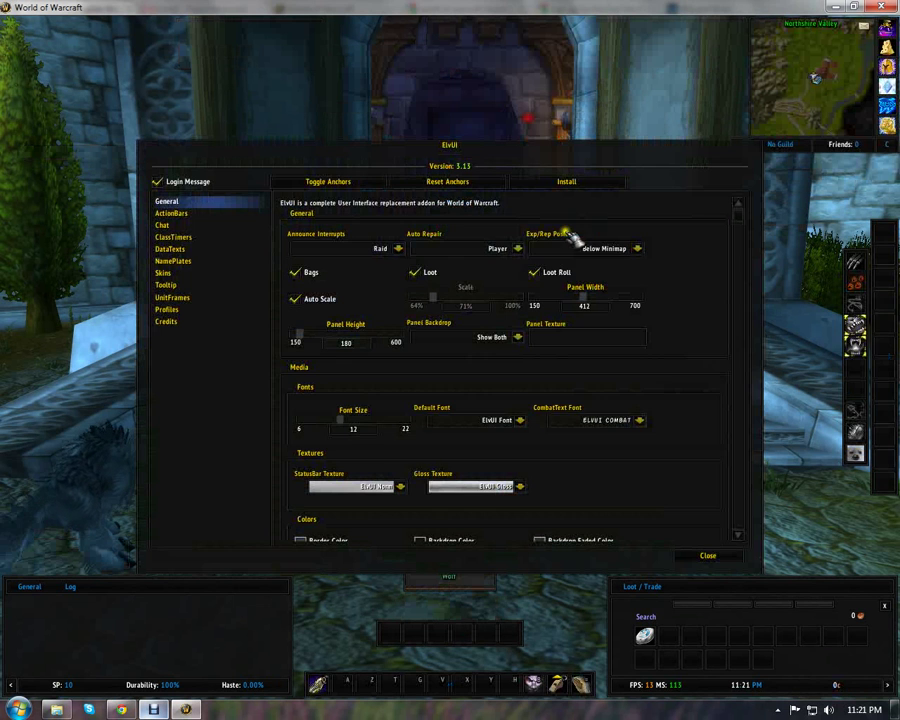
Disable the Loot Roll frame, decline the interface reload, and enable Loot Roll again
left_click(538, 272)
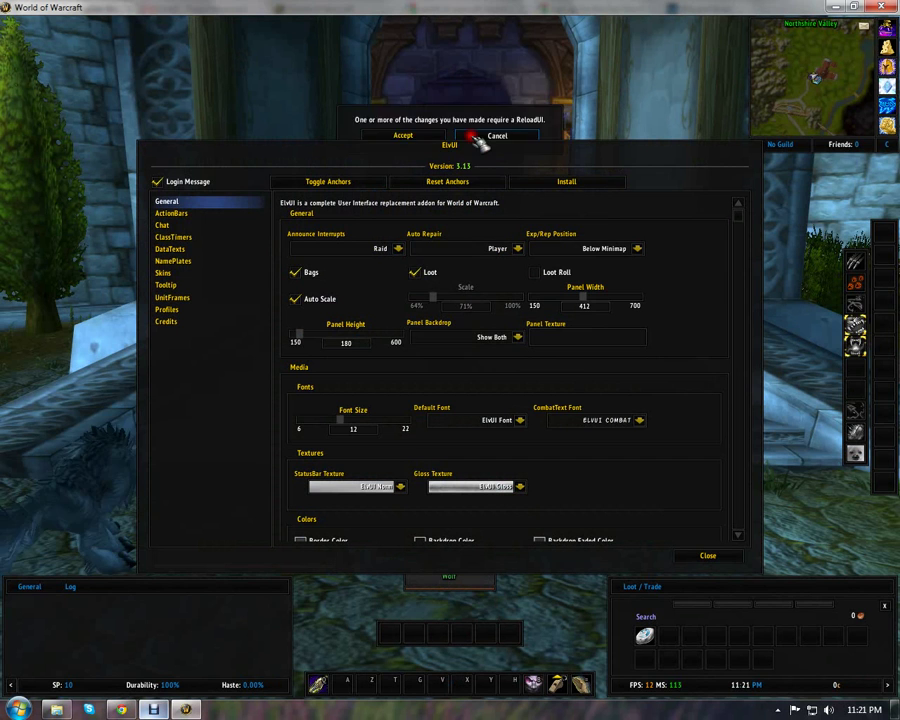
left_click(478, 136)
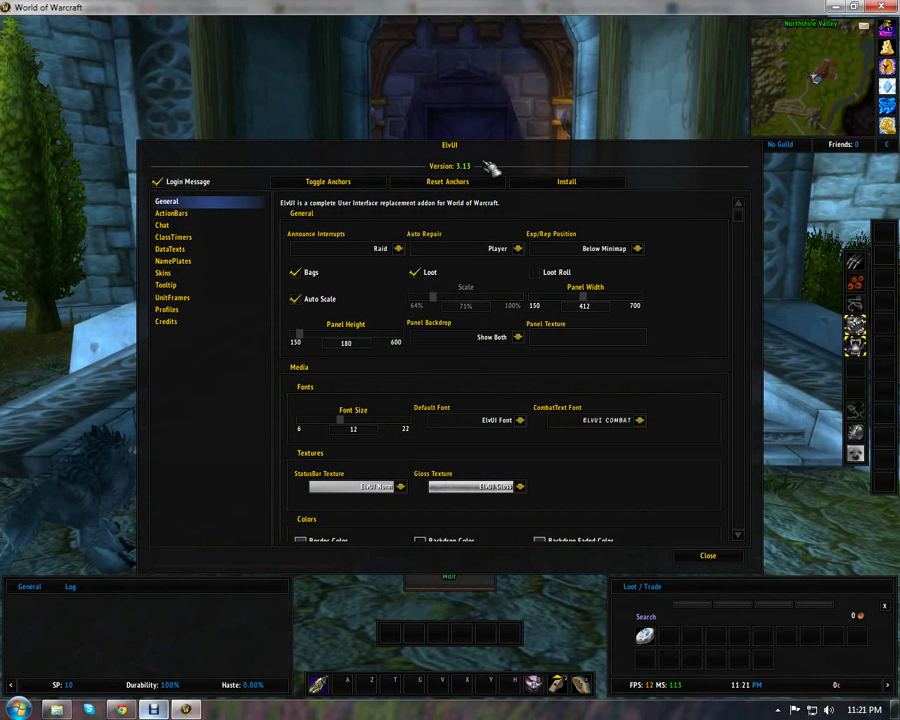
left_click(538, 273)
left_click(496, 78)
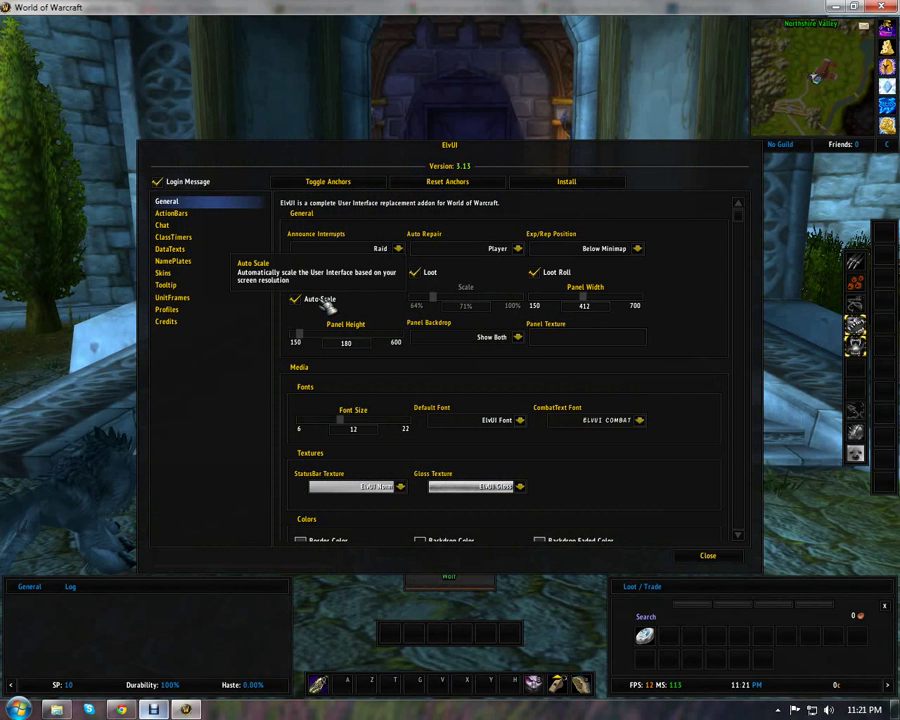
Disable Auto Scale and accept the interface reload
left_click(437, 299)
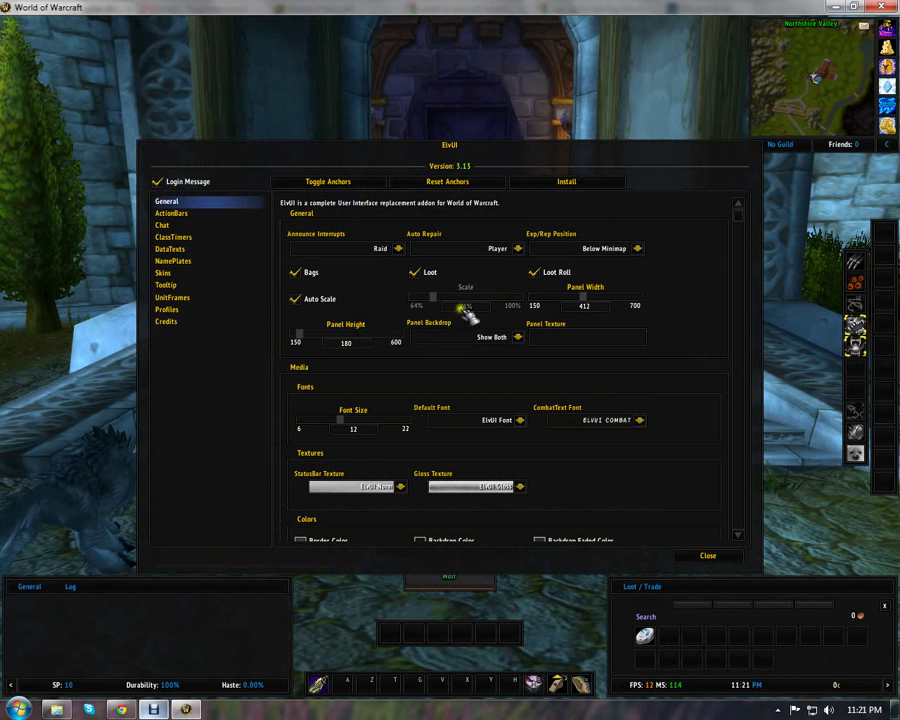
left_click(305, 302)
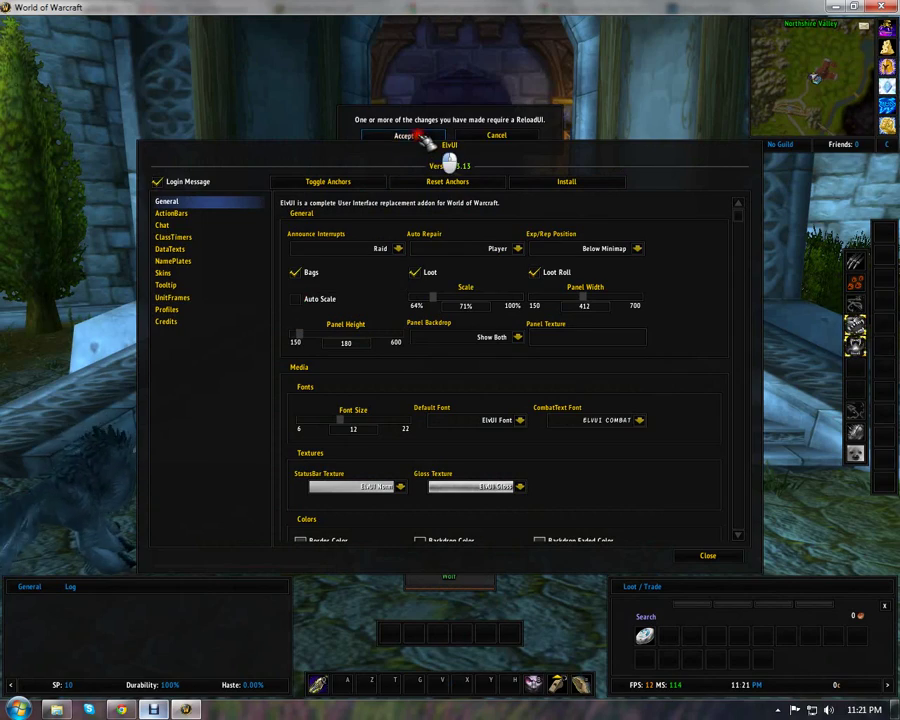
left_click(406, 139)
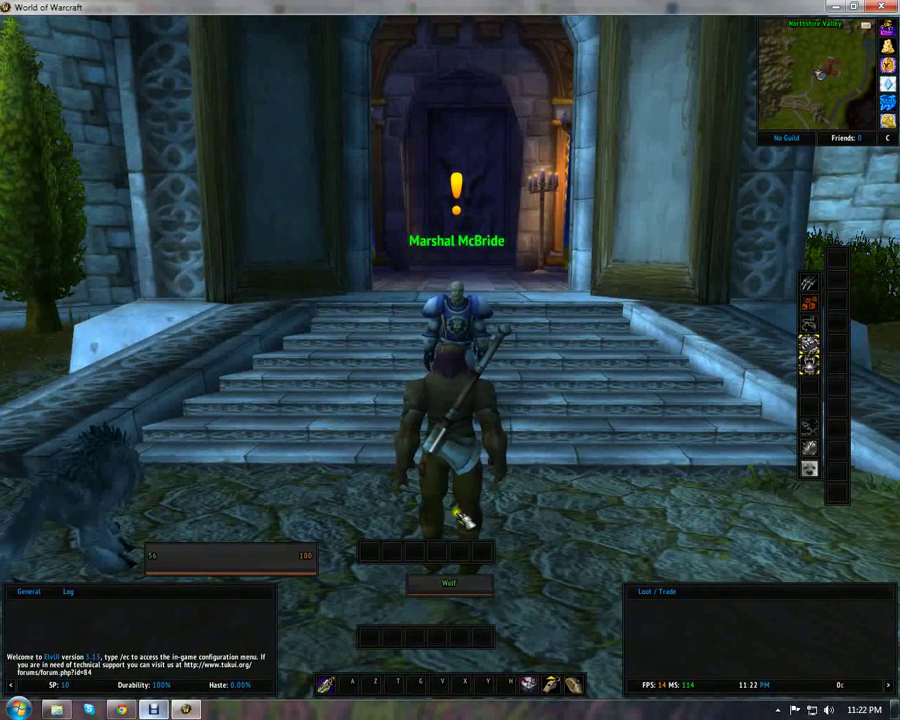
Reopen the ElvUI settings, set the interface Scale to 64%, and accept the reload
left_click(889, 140)
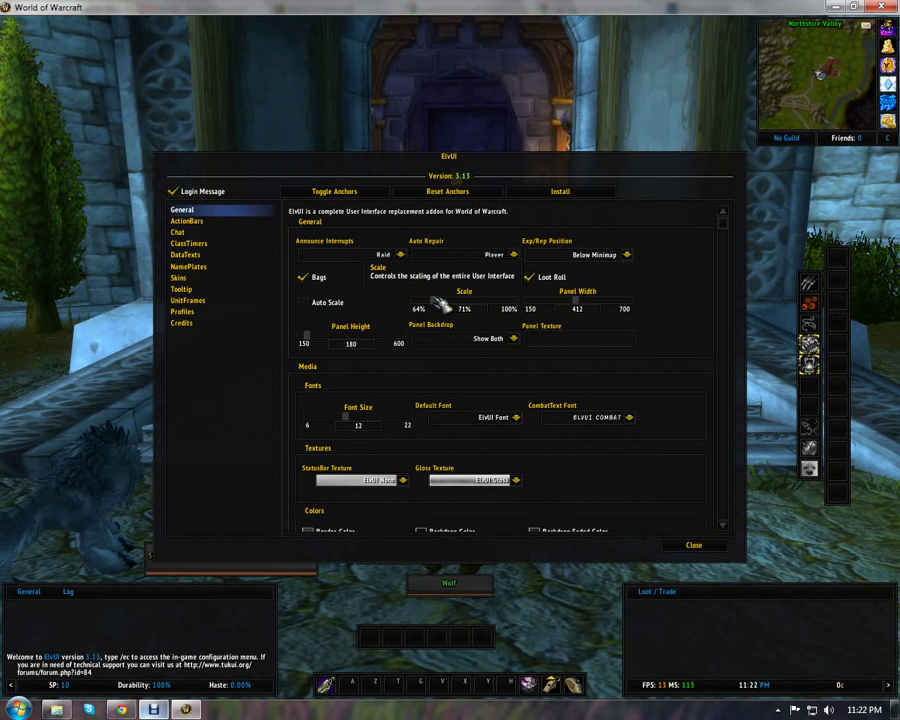
left_click_drag(440, 303, 420, 300)
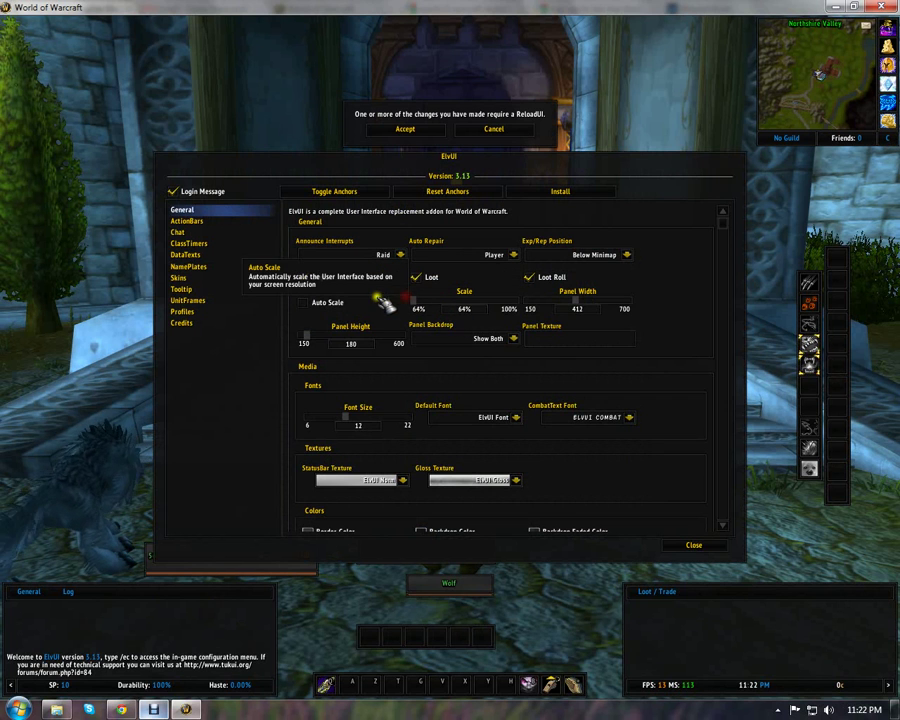
left_click(405, 129)
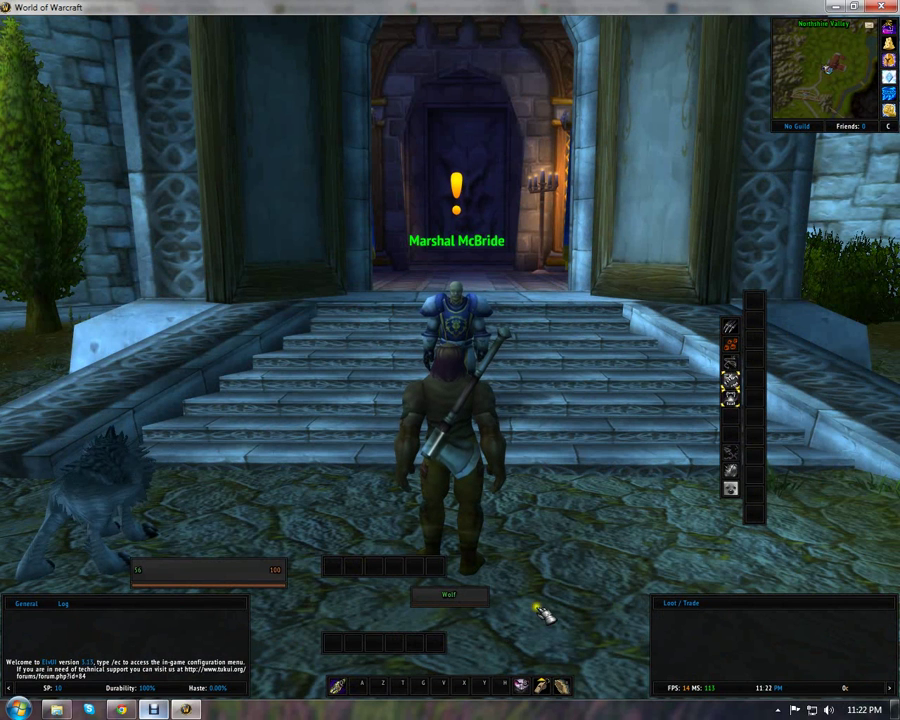
Reopen the ElvUI settings, enable Auto Scale again, and accept the interface reload
left_click(889, 112)
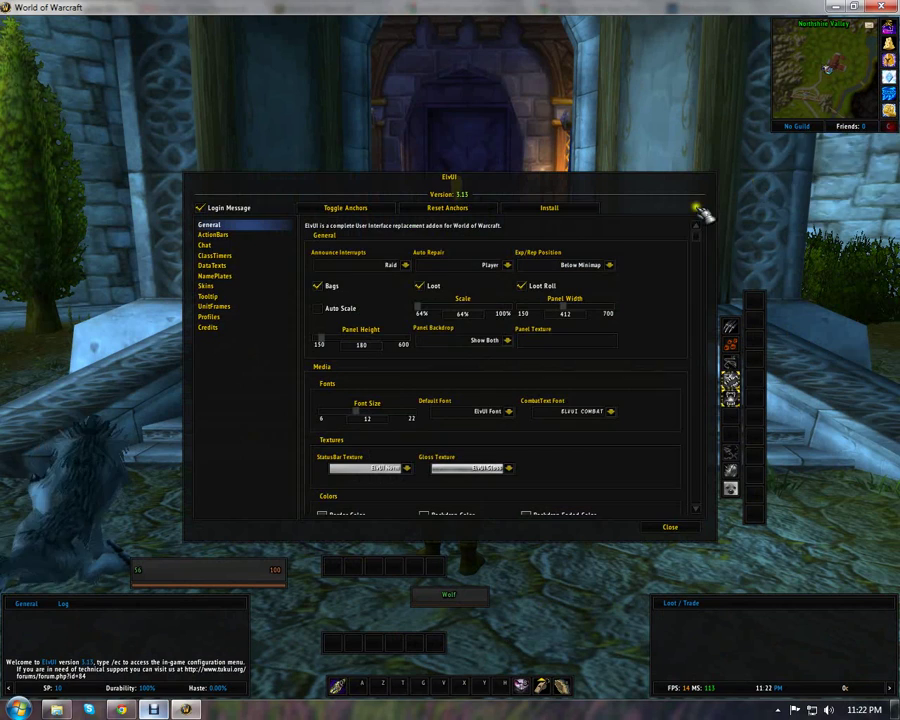
left_click(322, 309)
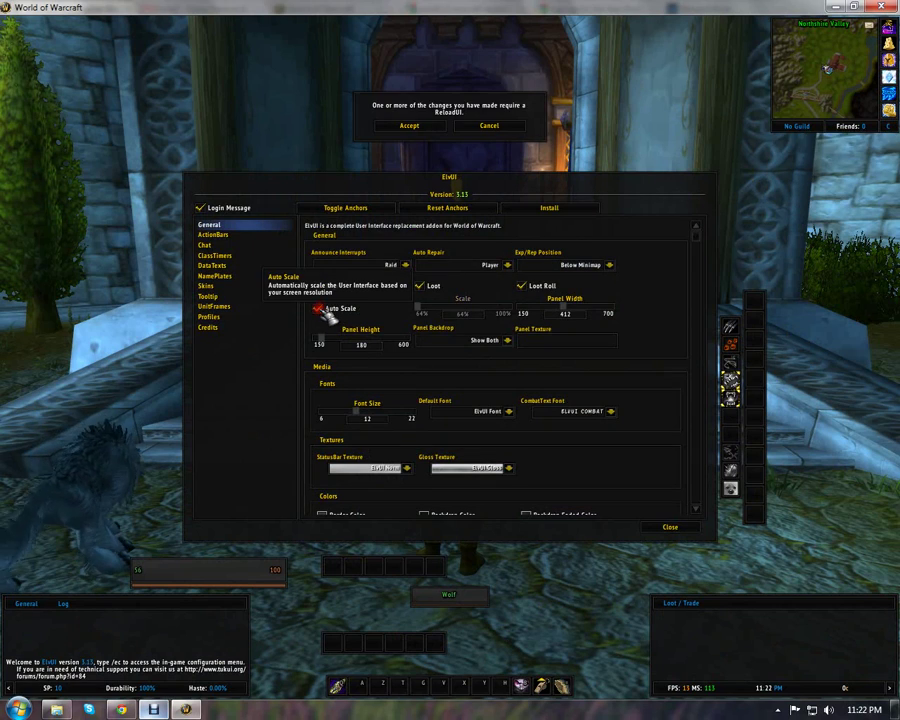
left_click(412, 126)
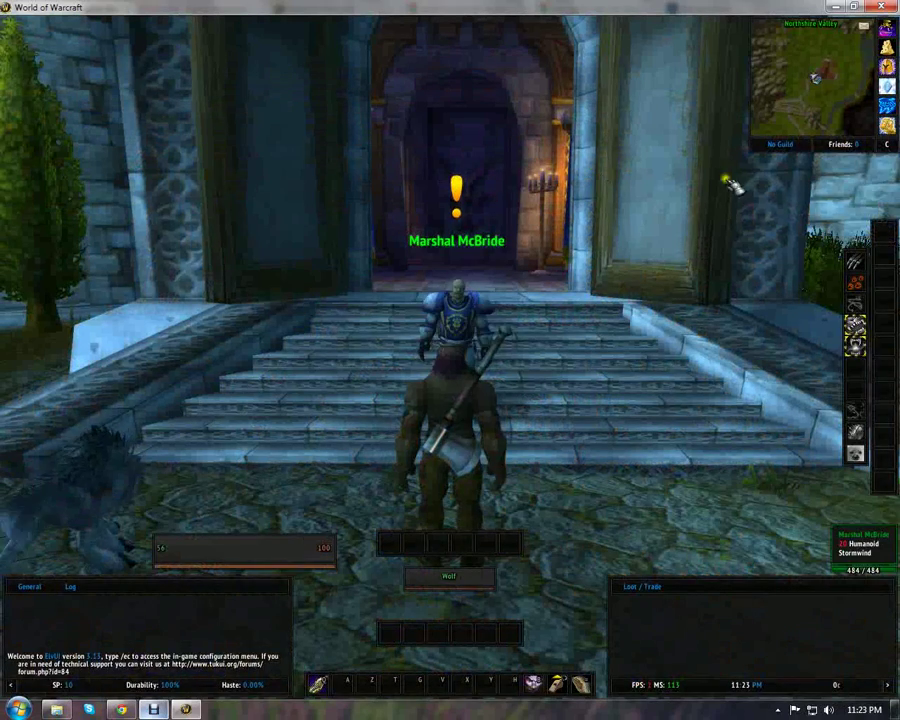
Open the settings with the /ec command, and set the Panel Width to 425 and the Panel Height to 180
type("/ec")
key("Return")
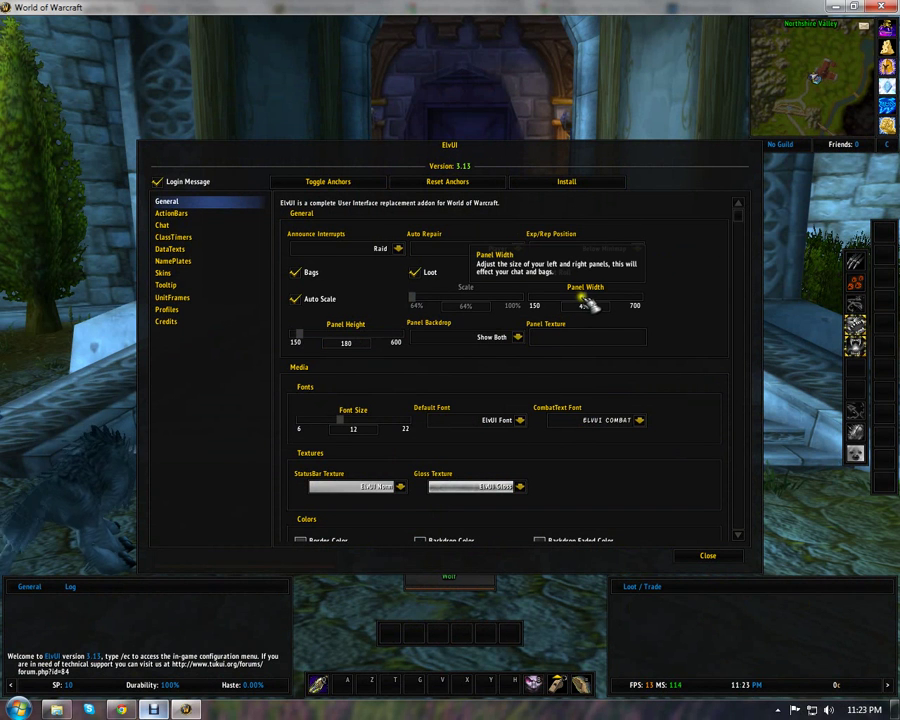
mouse_move(588, 305)
left_mouse_down()
mouse_move(598, 305)
mouse_move(540, 303)
mouse_move(683, 300)
mouse_move(594, 305)
left_mouse_up()
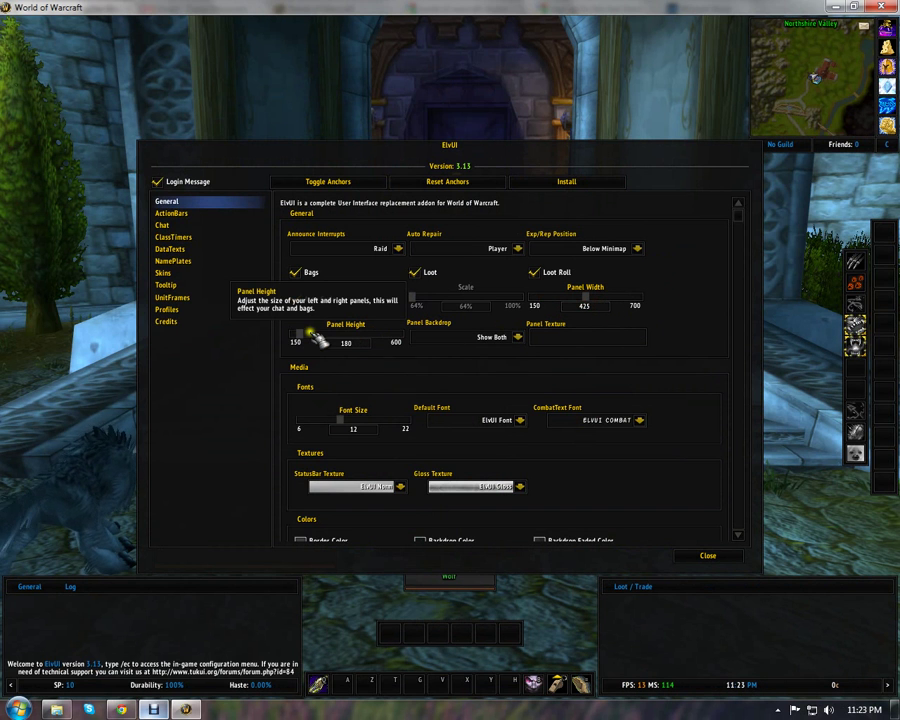
mouse_move(307, 341)
left_mouse_down()
mouse_move(372, 326)
mouse_move(347, 340)
mouse_move(301, 343)
left_mouse_up()
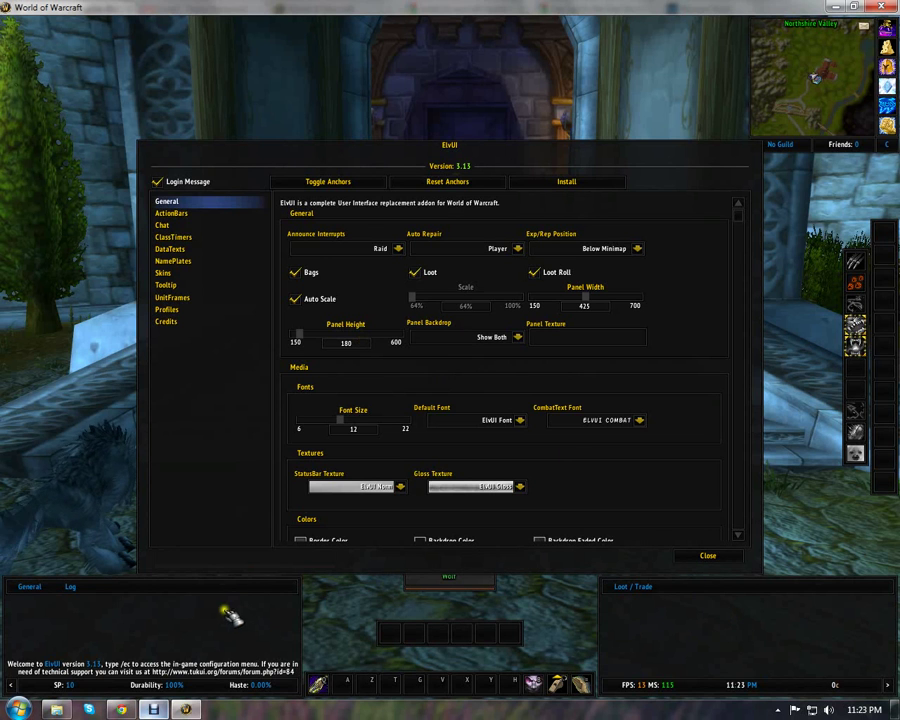
Try the Panel Backdrop options Hide Both, Left Only and Right Only, and set it back to Show Both
left_click(518, 337)
left_click(487, 364)
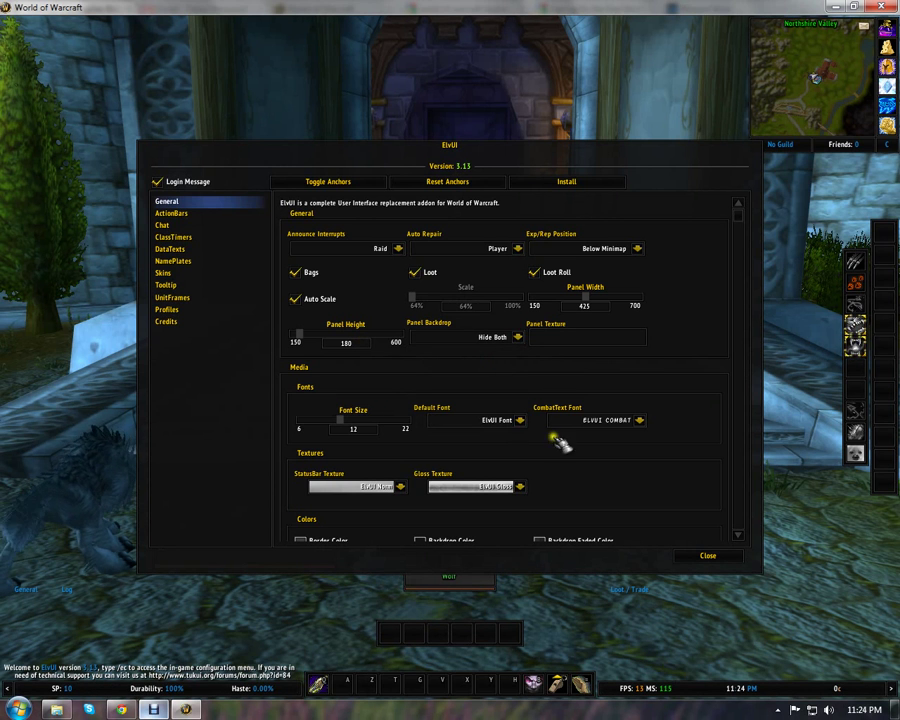
left_click(519, 339)
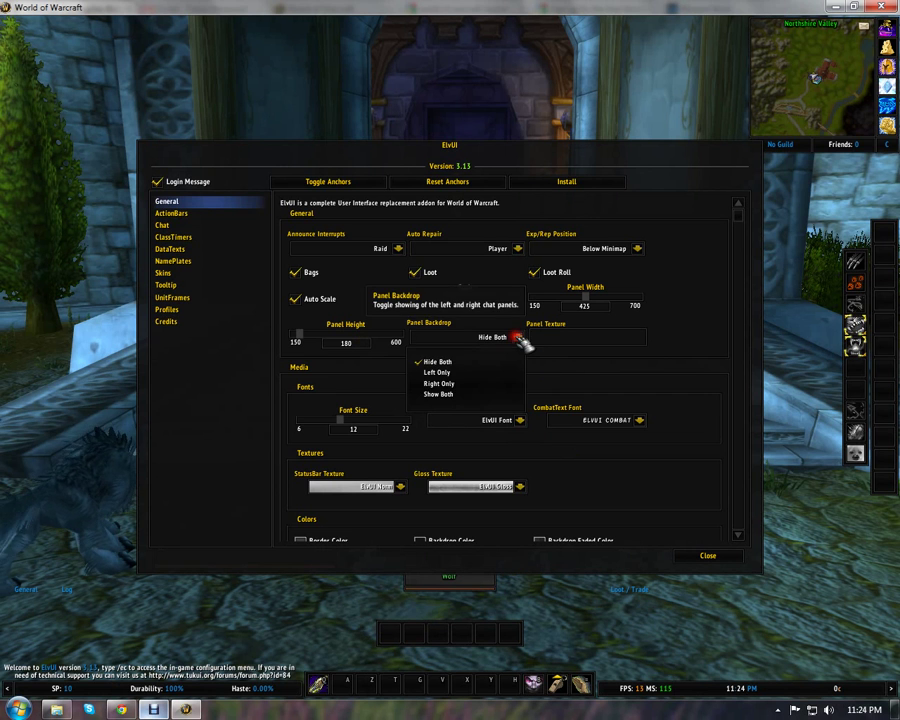
left_click(462, 373)
left_click(517, 337)
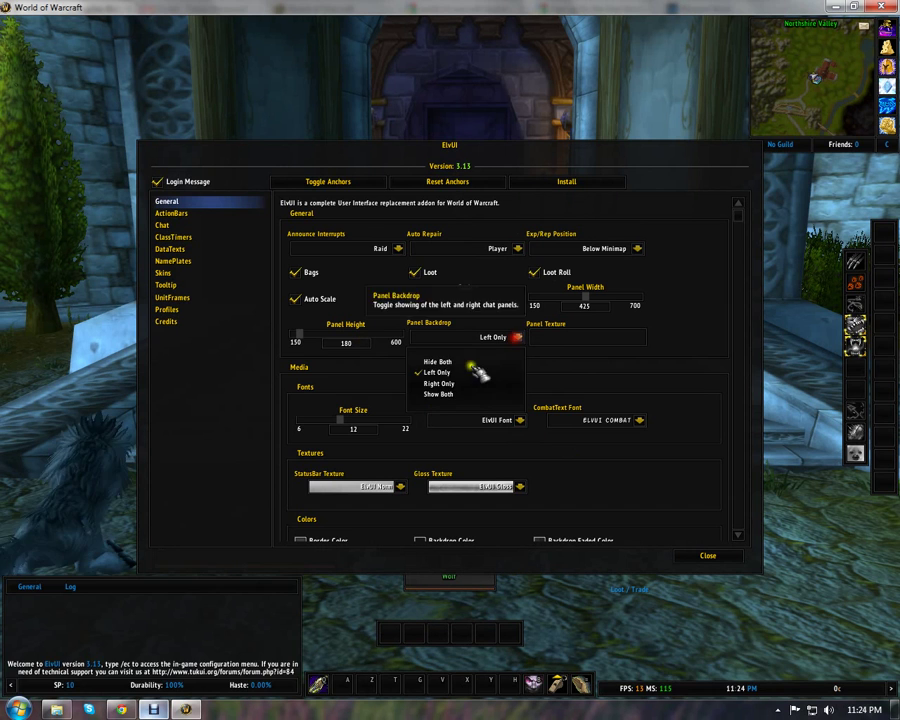
left_click(440, 383)
left_click(517, 338)
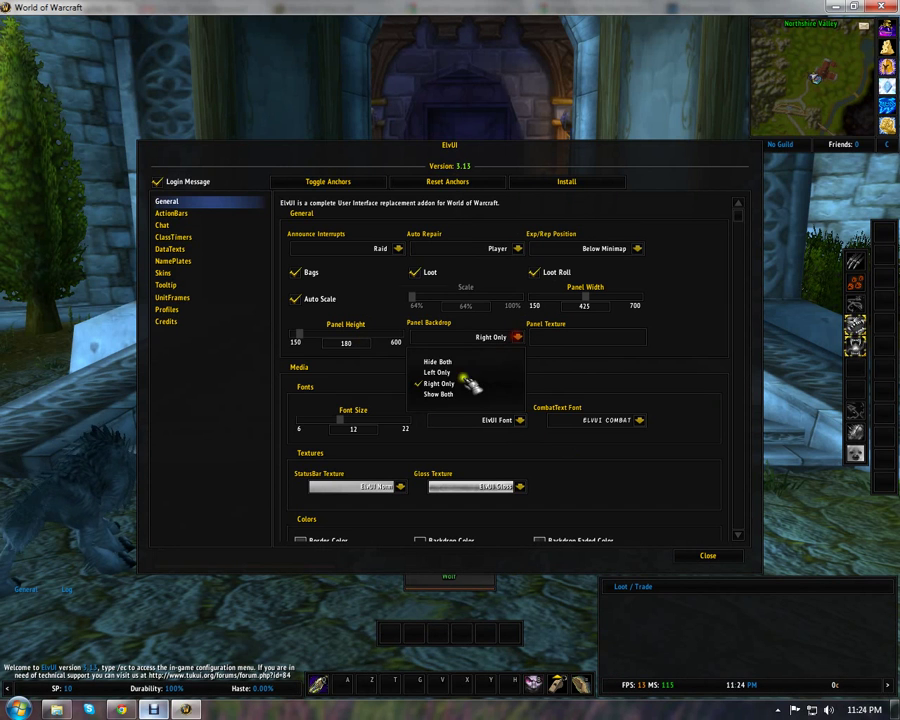
left_click(459, 396)
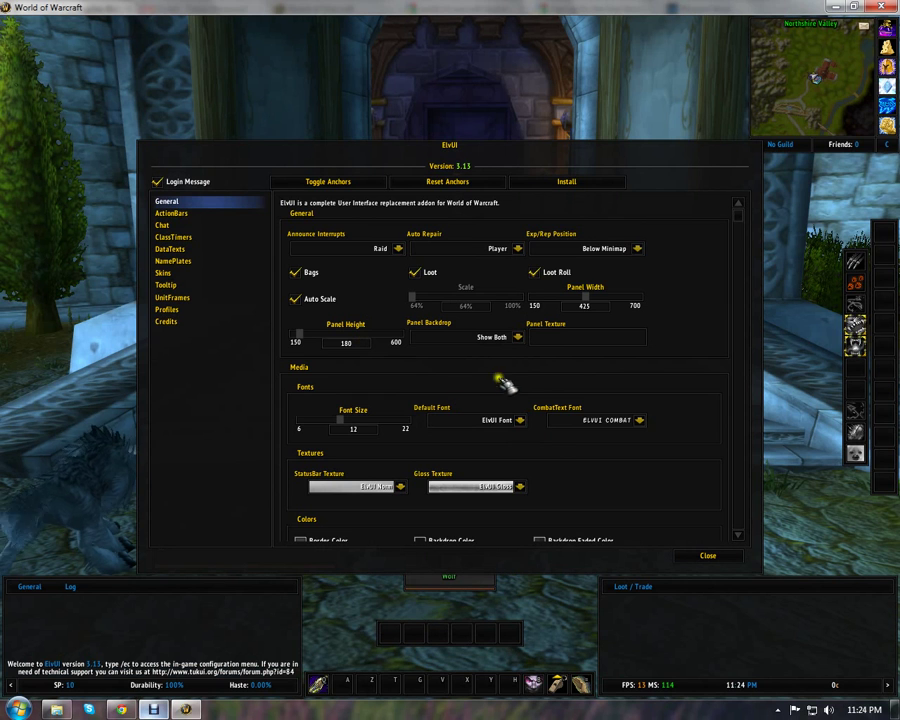
Try Arial Narrow and Morpheus as the Default Font, restore ElvUI Font, and look at the CombatText Font choices
mouse_move(566, 346)
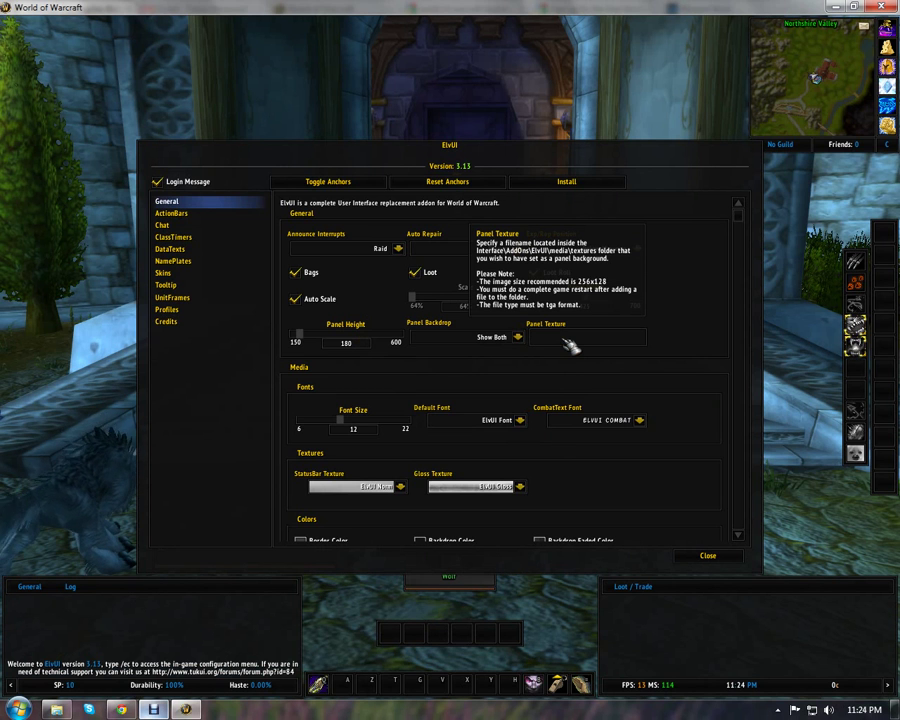
scroll(598, 380, "down", 2)
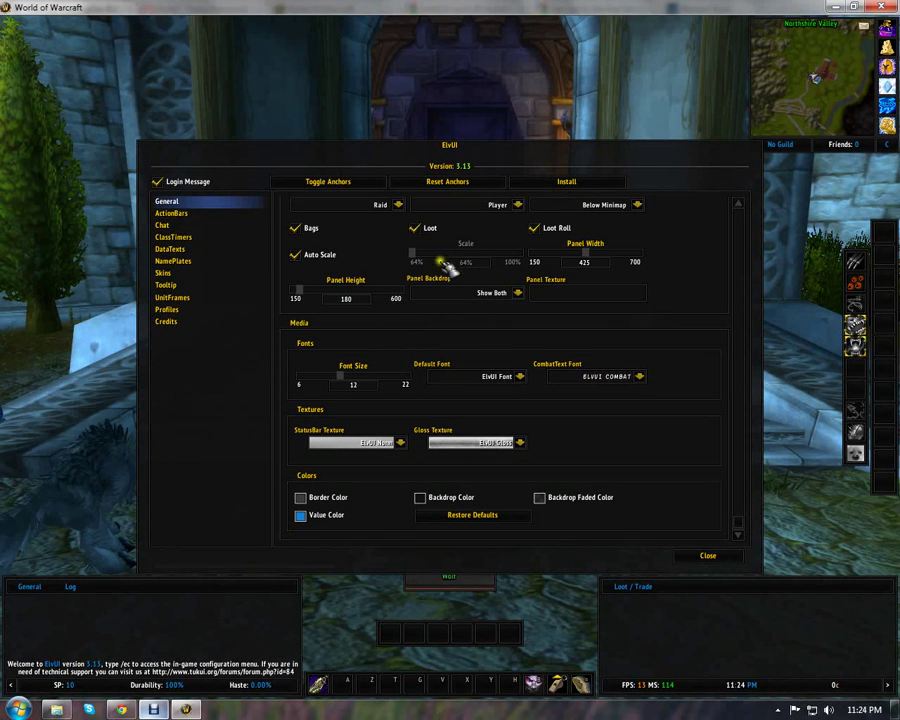
mouse_move(345, 382)
left_mouse_down()
mouse_move(402, 387)
mouse_move(356, 378)
mouse_move(347, 393)
left_mouse_up()
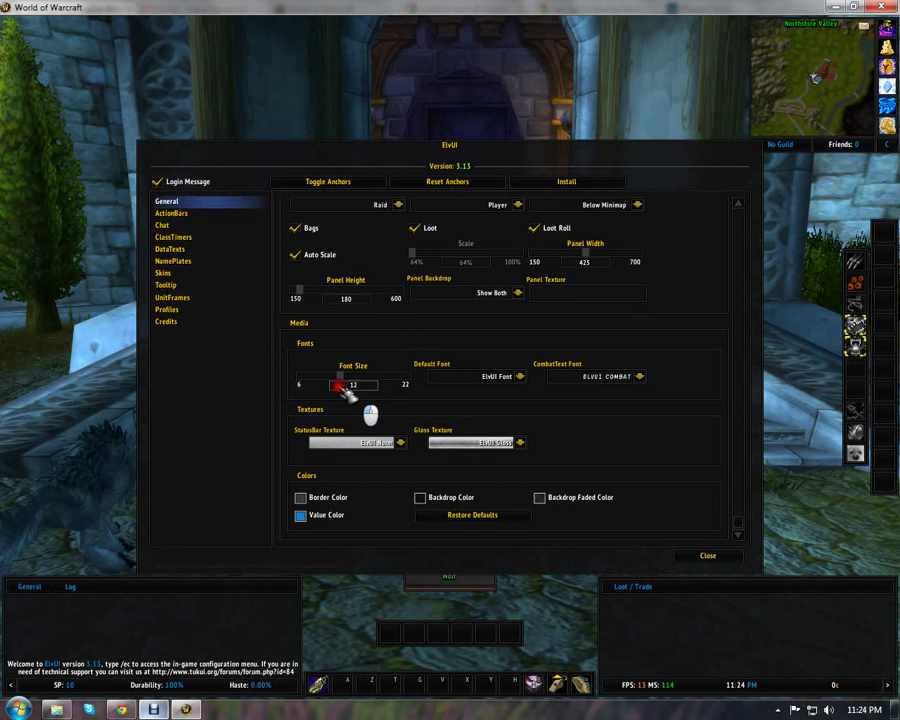
left_click(520, 377)
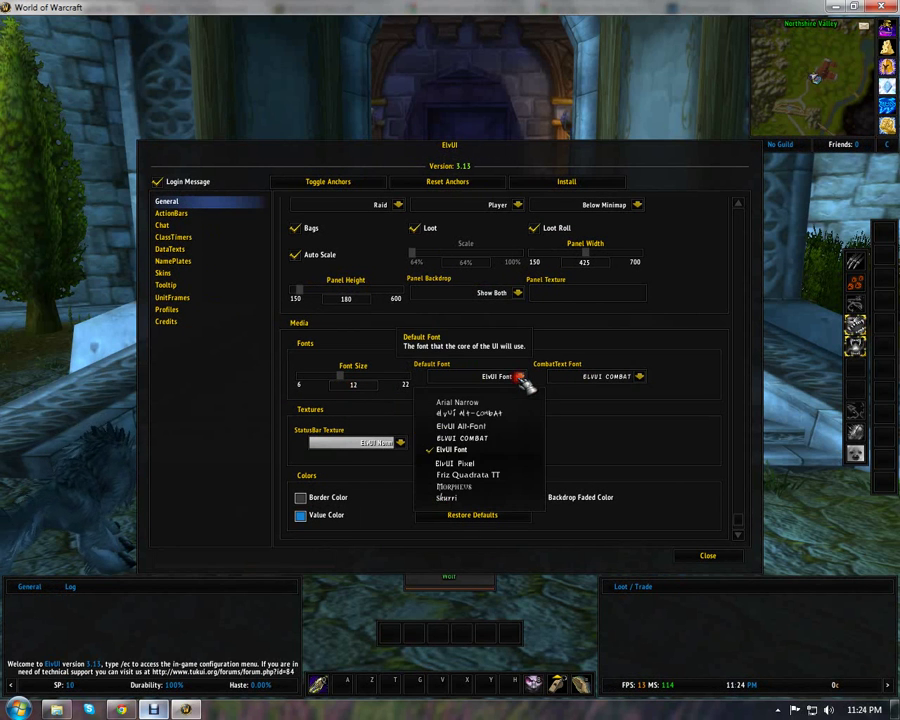
left_click(452, 401)
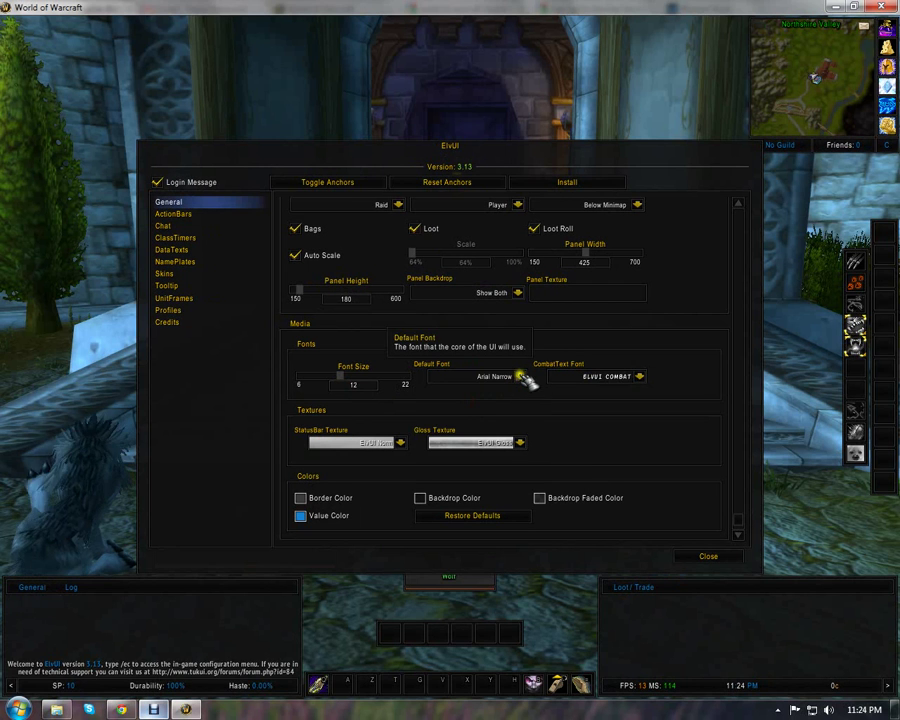
left_click(520, 377)
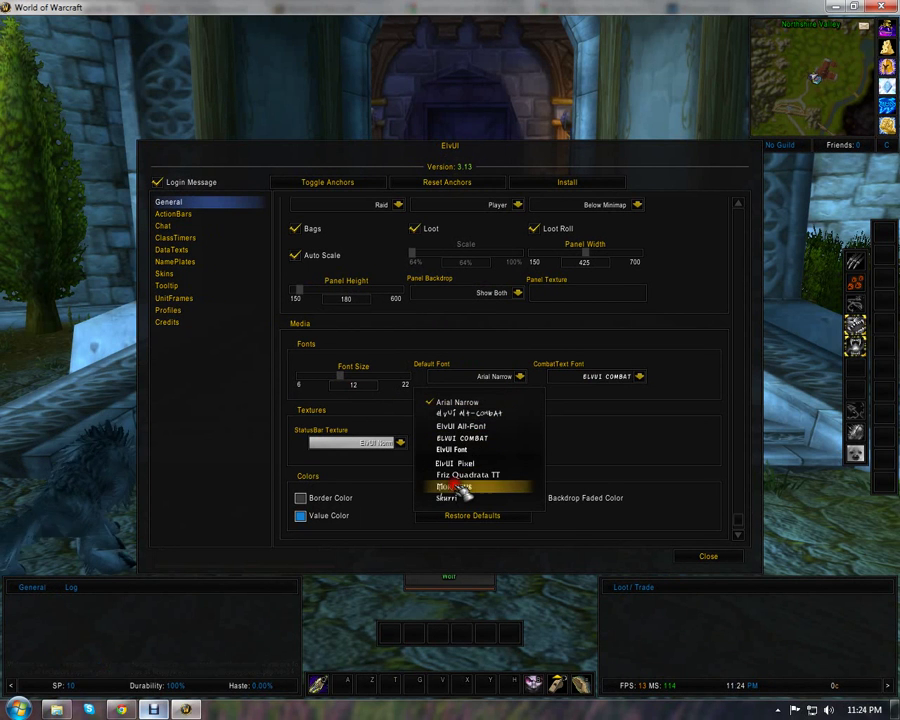
left_click(452, 487)
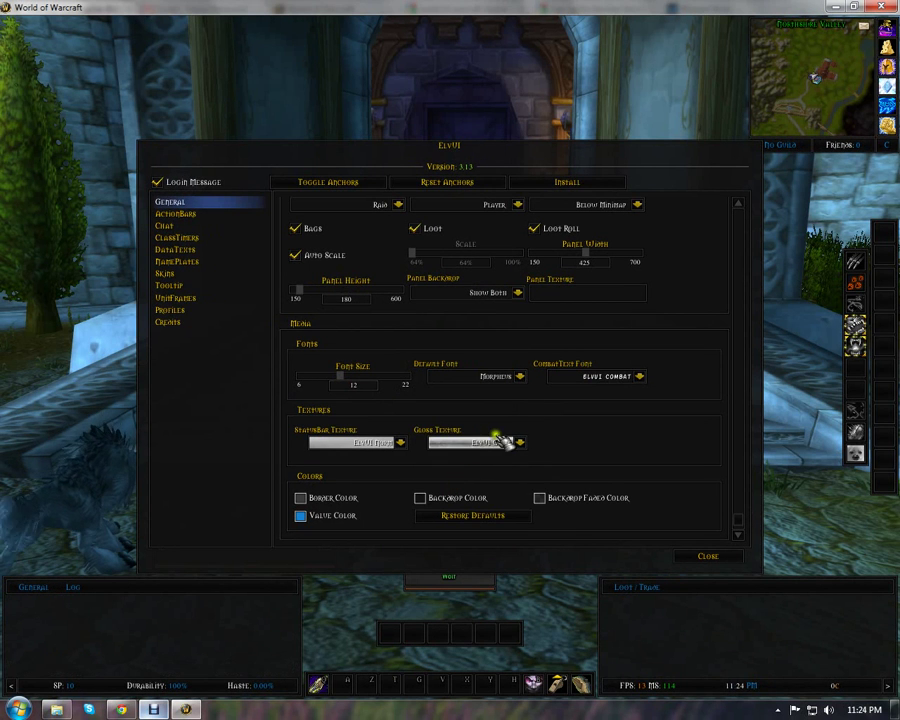
left_click(520, 376)
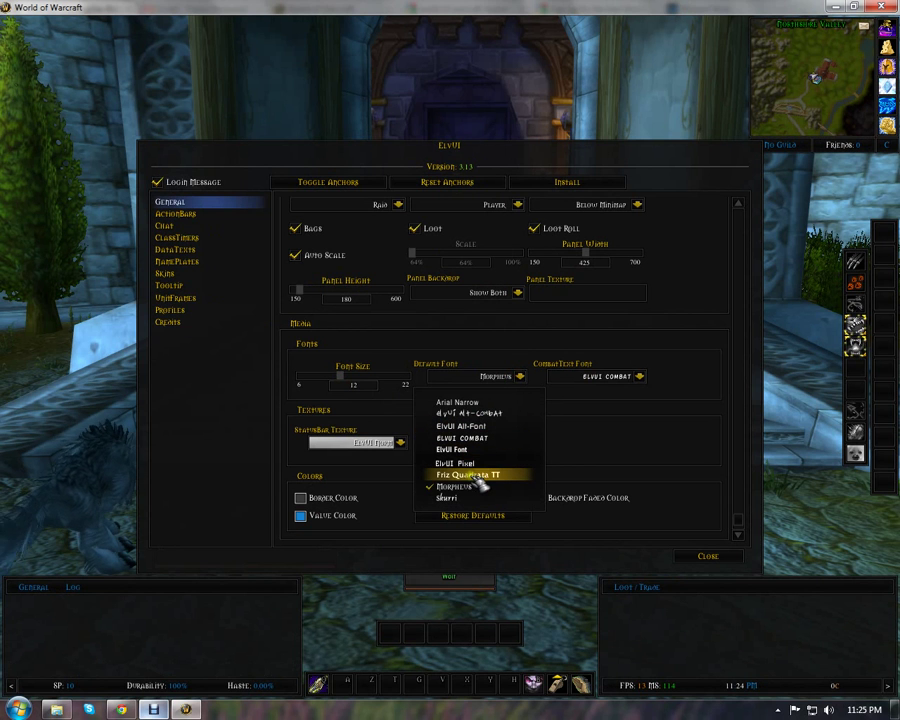
left_click(477, 451)
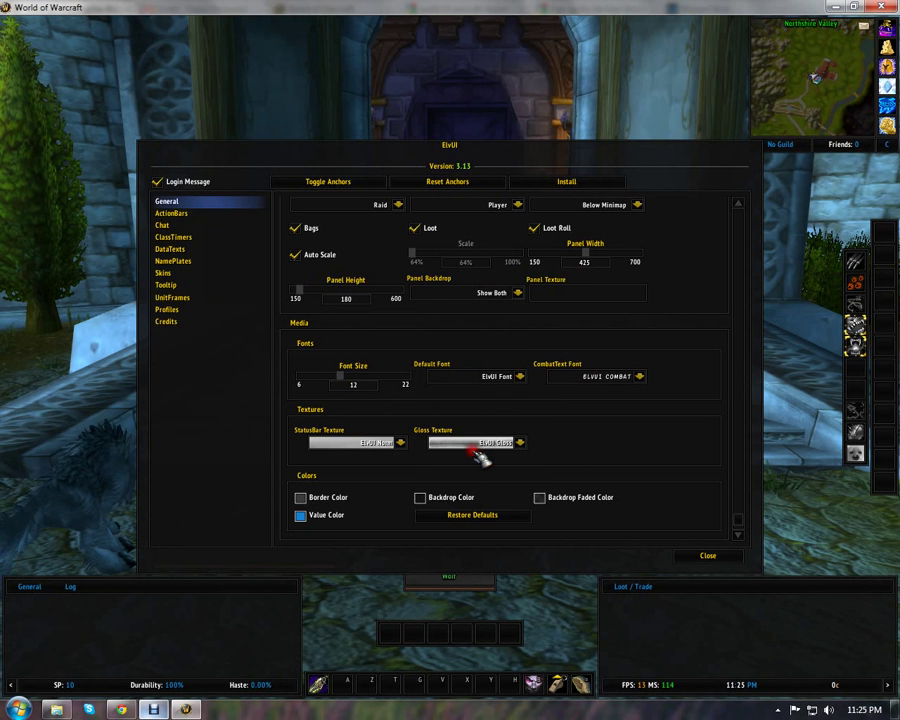
left_click(640, 377)
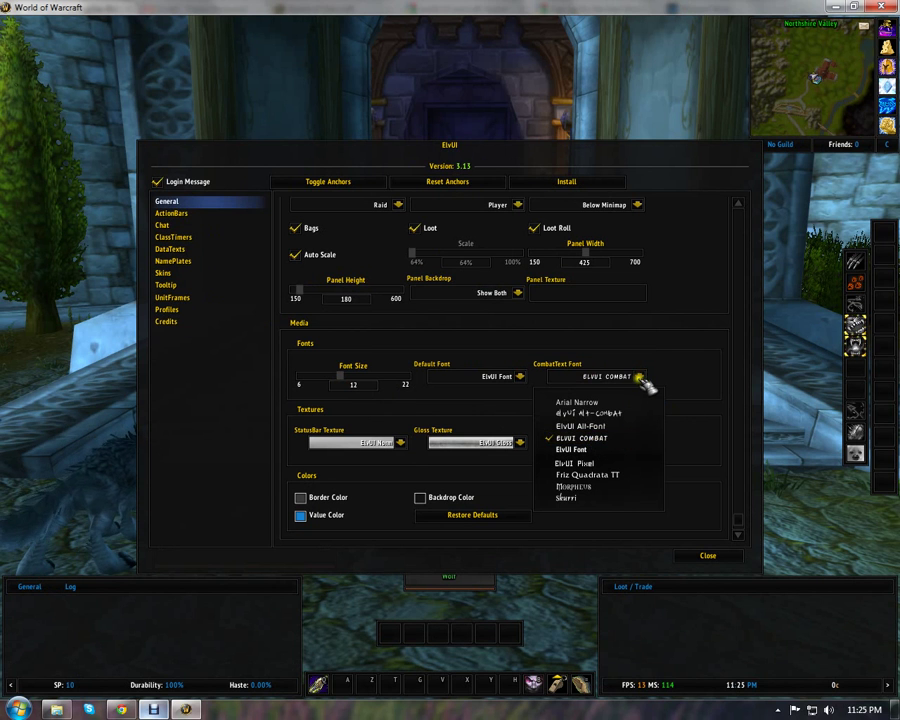
left_click(652, 377)
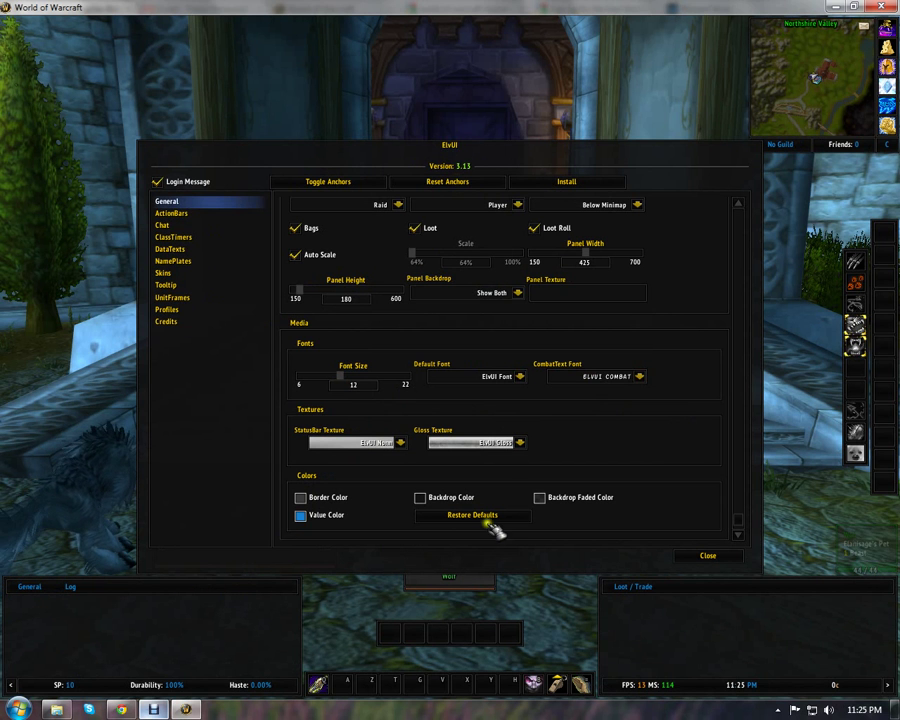
Set the Border Color to dark red 3b151f
left_click(301, 498)
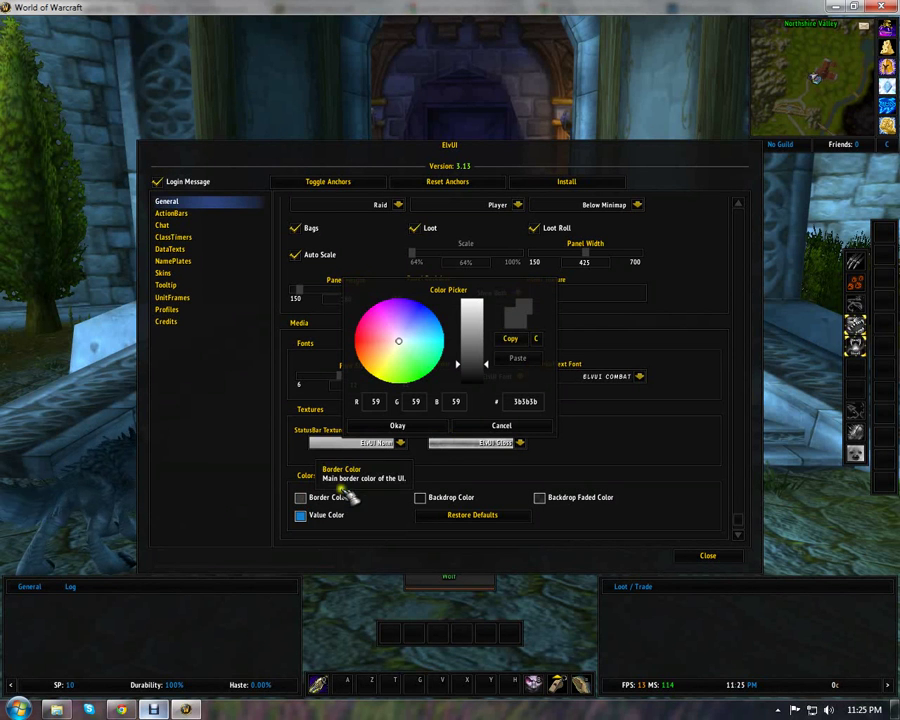
left_click(402, 354)
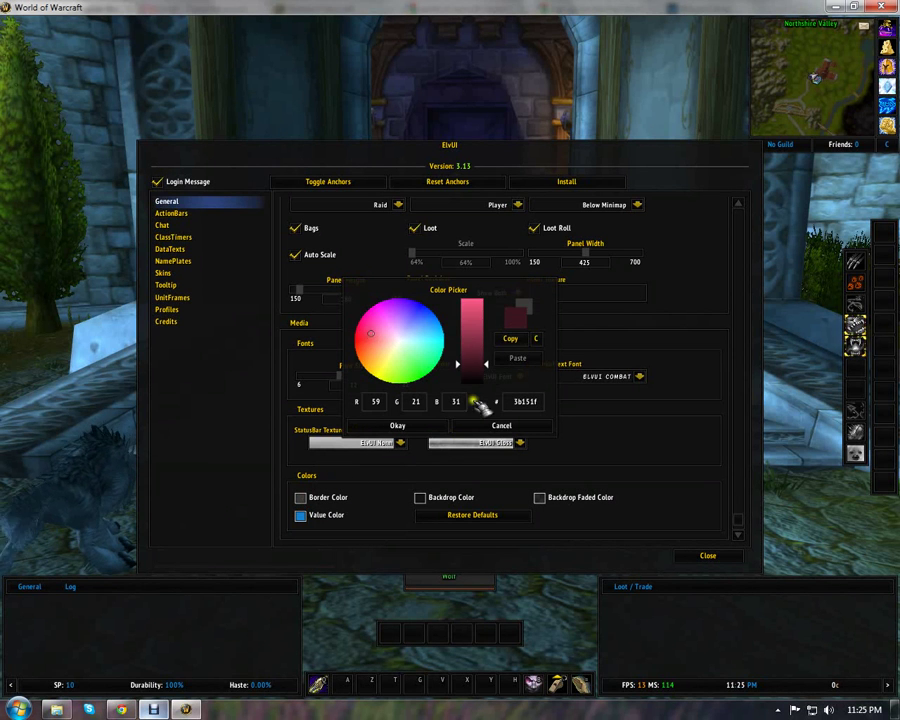
left_click(416, 426)
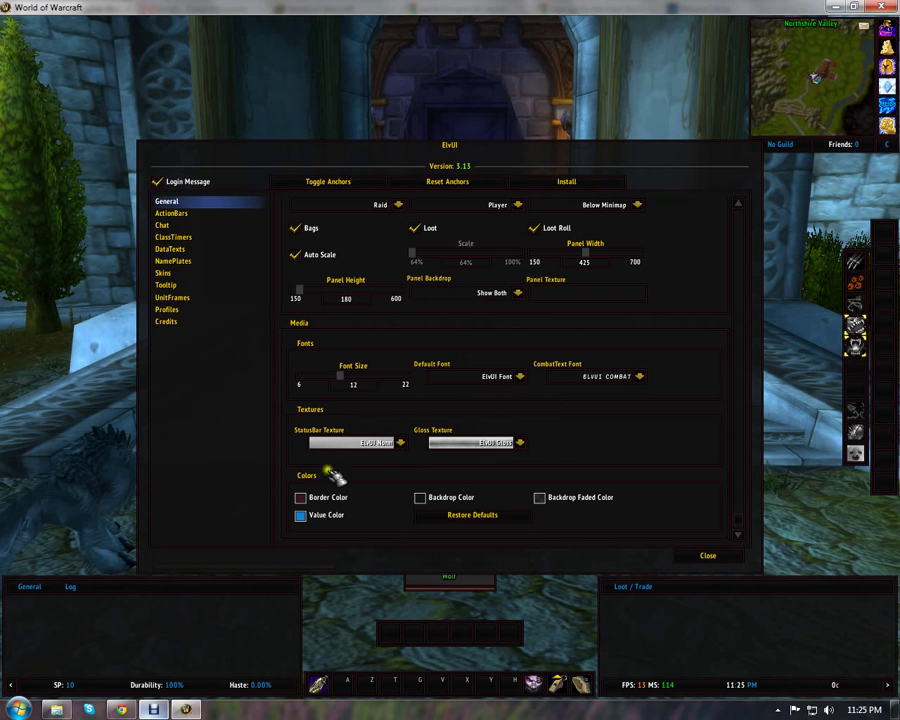
Set the Backdrop Color to a brighter red, 731a20
left_click(420, 498)
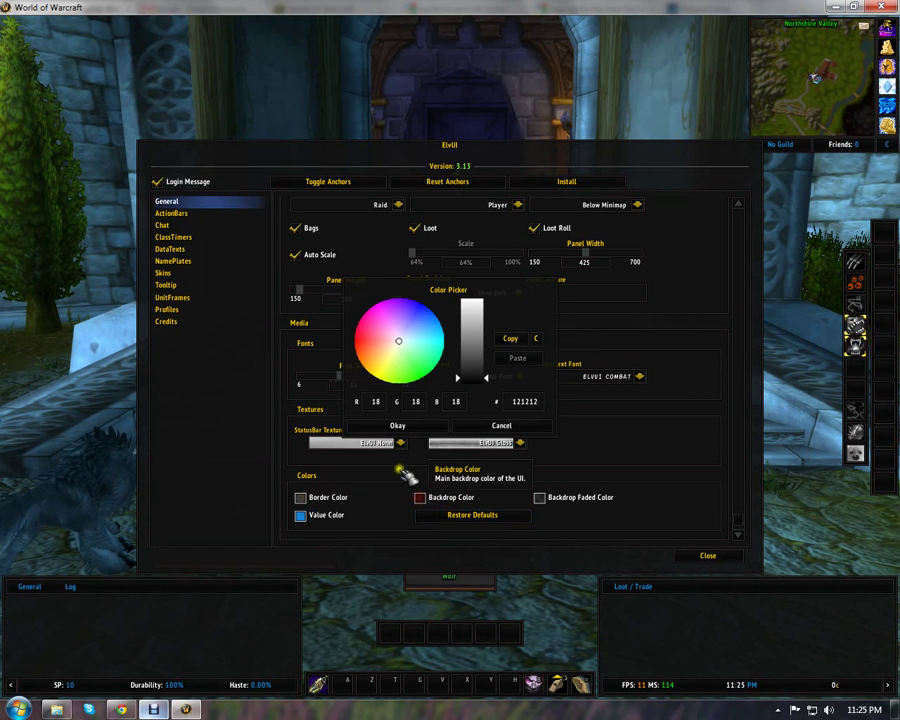
left_click(372, 345)
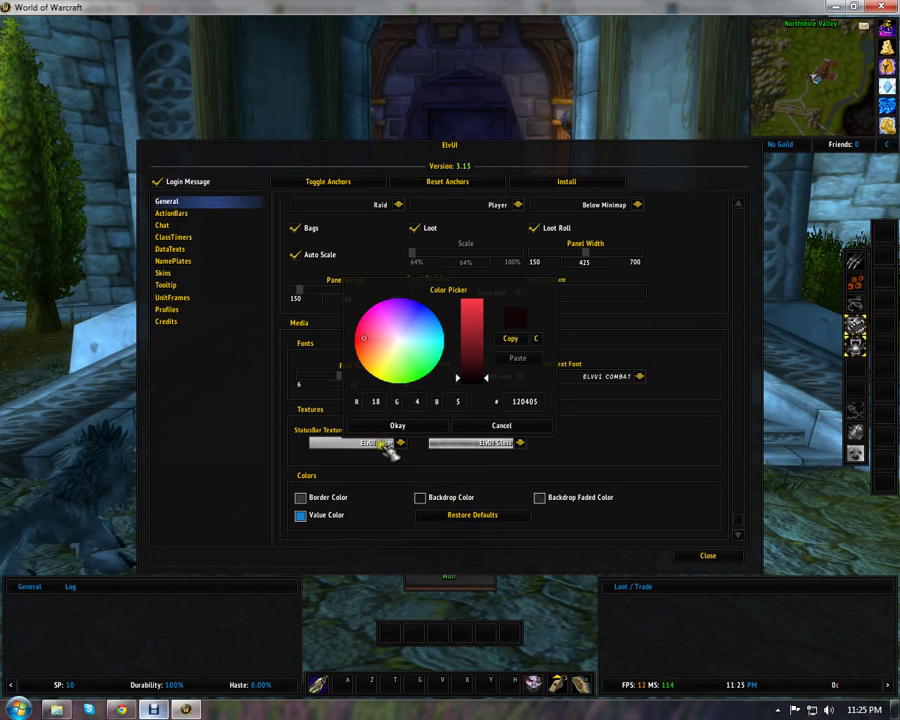
left_click_drag(468, 372, 484, 350)
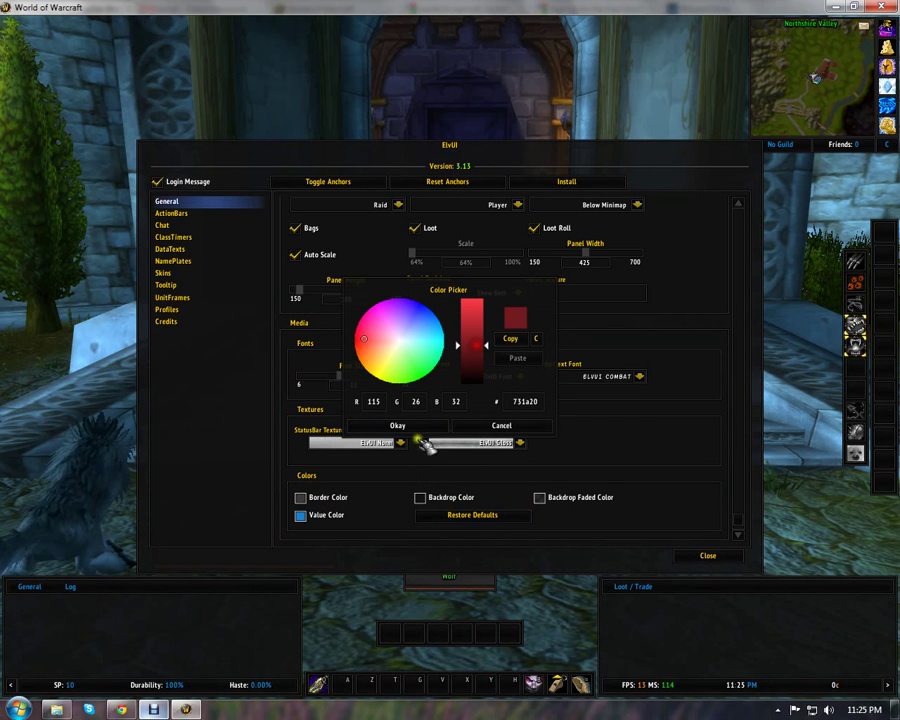
left_click(400, 425)
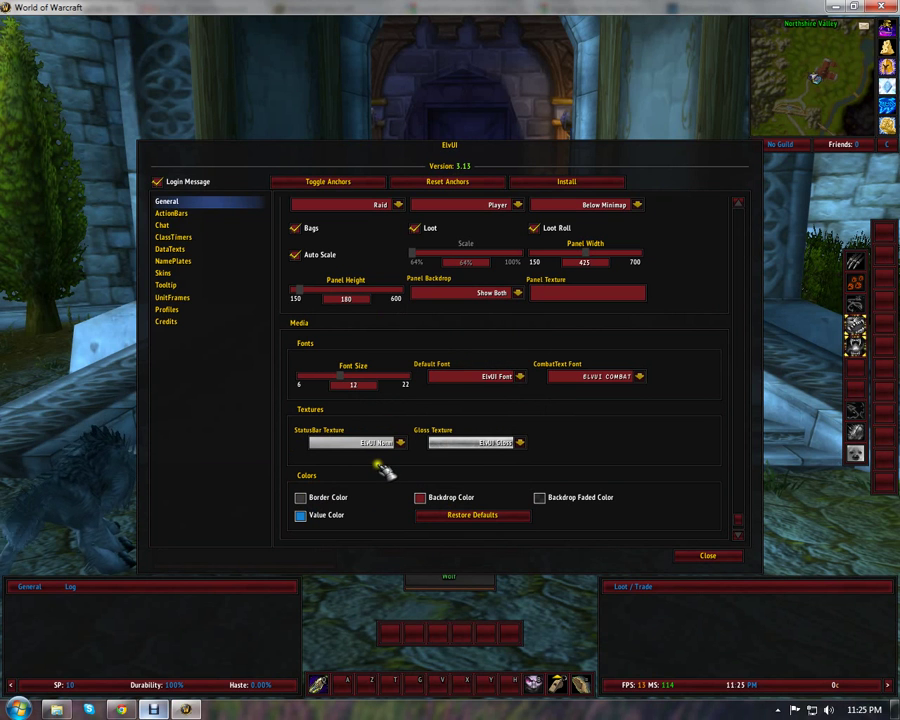
Set the StatusBar Texture to Blizzard and accept the interface reload
left_click(400, 443)
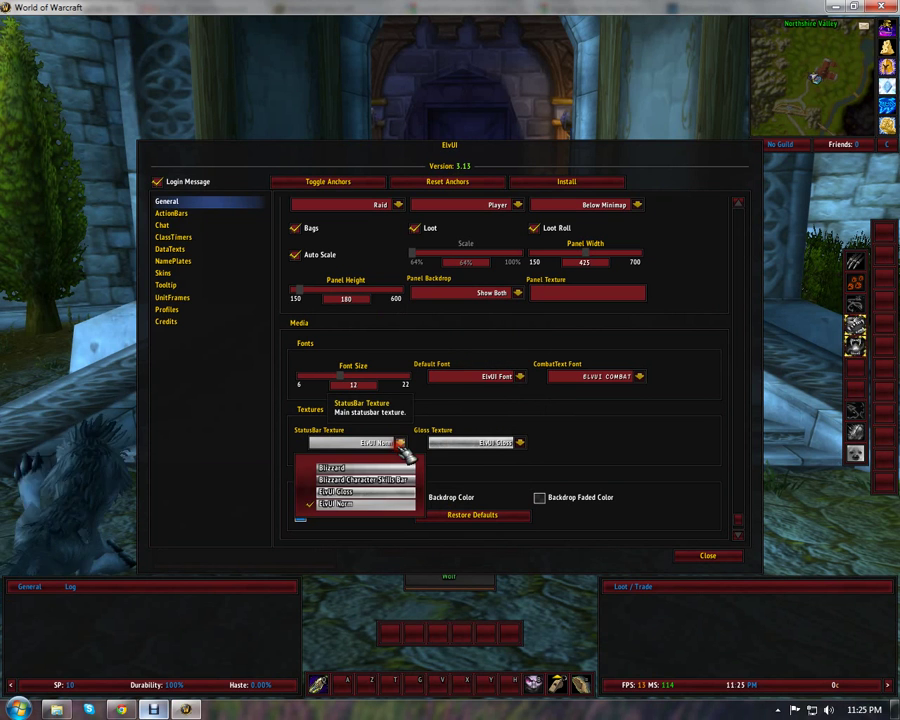
left_click(338, 467)
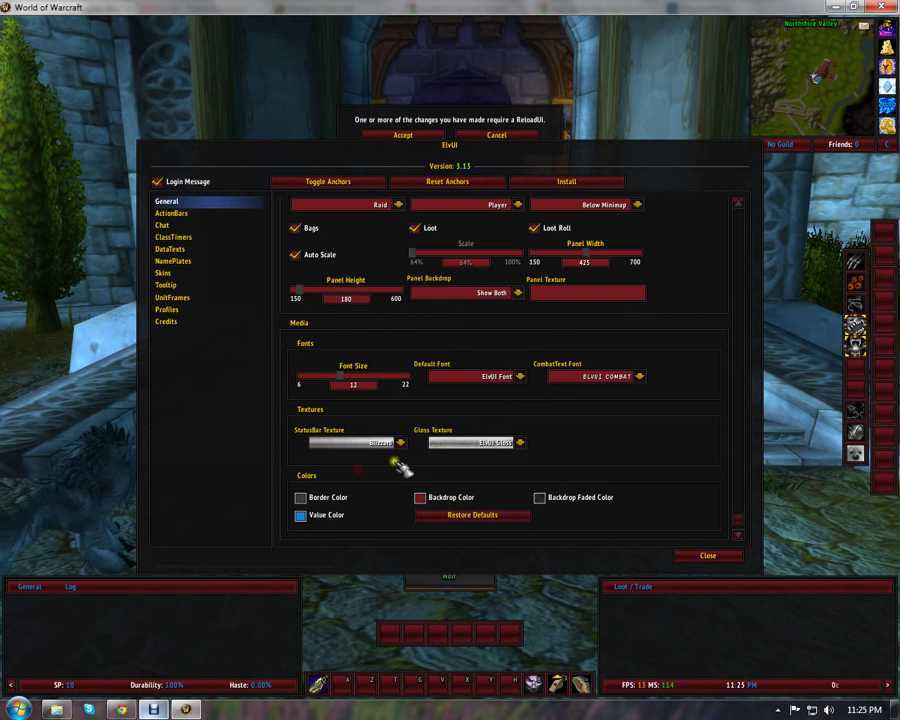
left_click(408, 136)
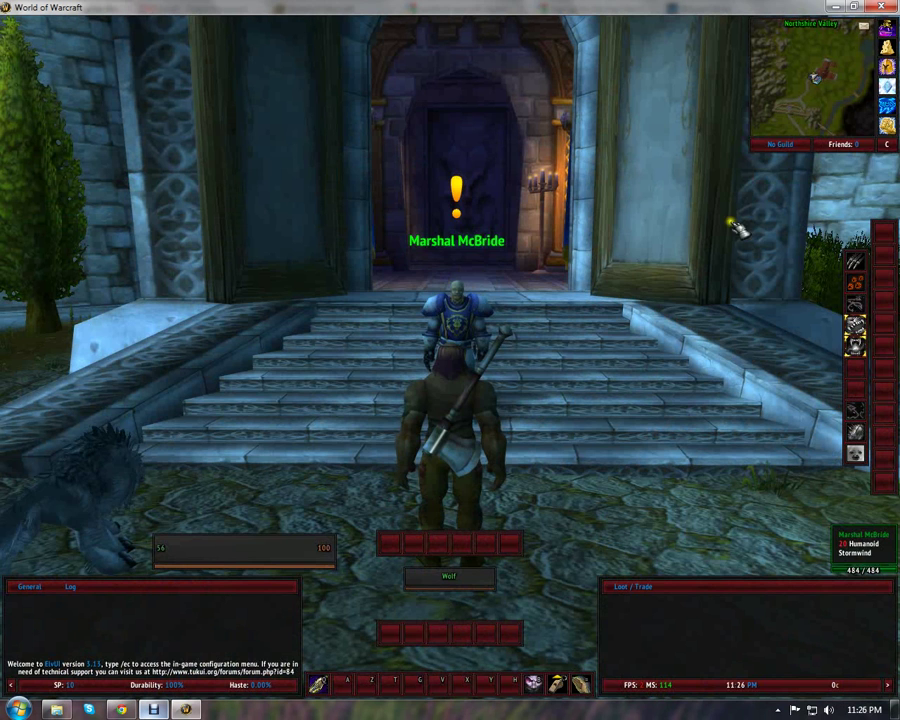
Reopen the ElvUI settings and look at the available Gloss Texture options
left_click(887, 144)
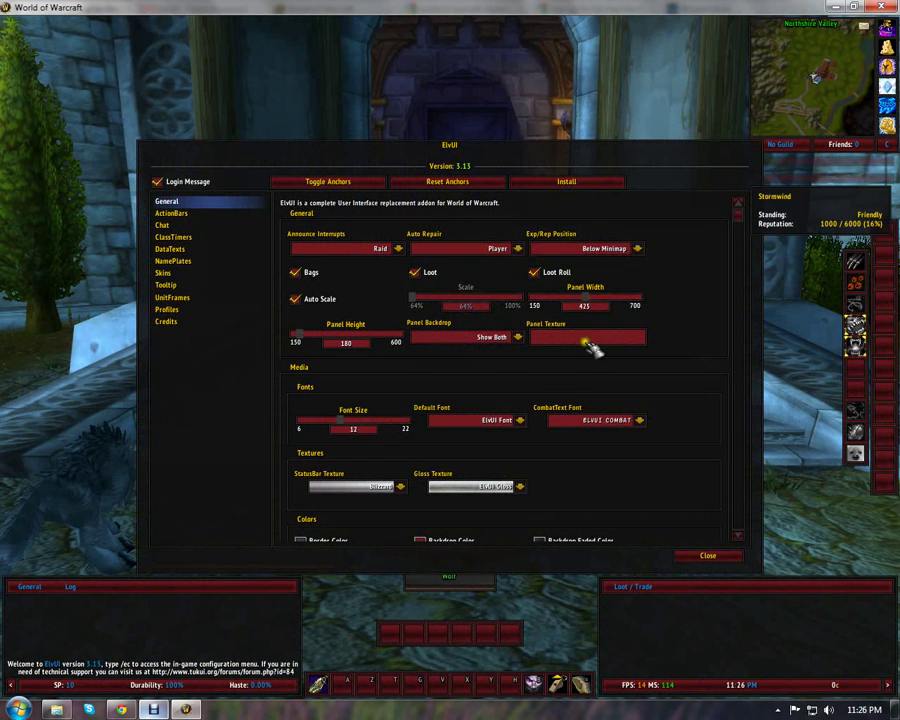
left_click(519, 486)
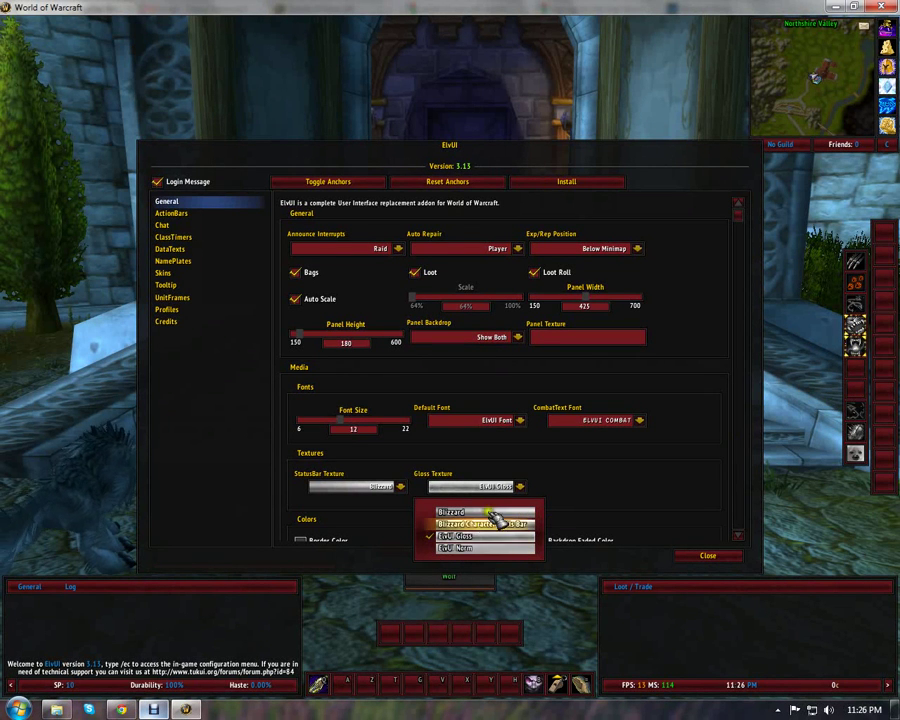
Set the Backdrop Faded Color to the lighter gray 323232
scroll(550, 465, "down", 2)
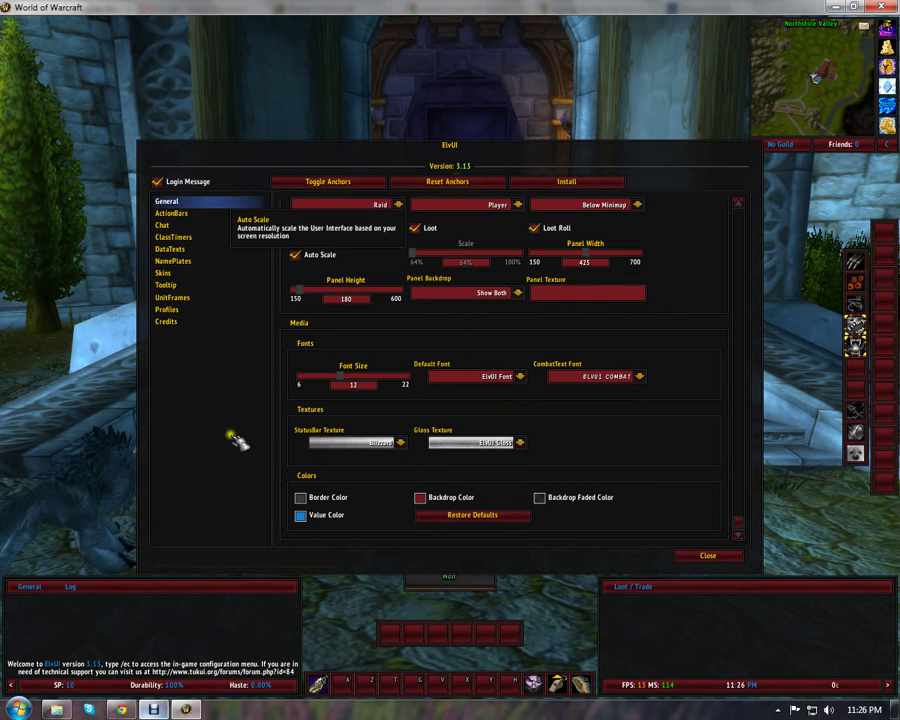
left_click(539, 498)
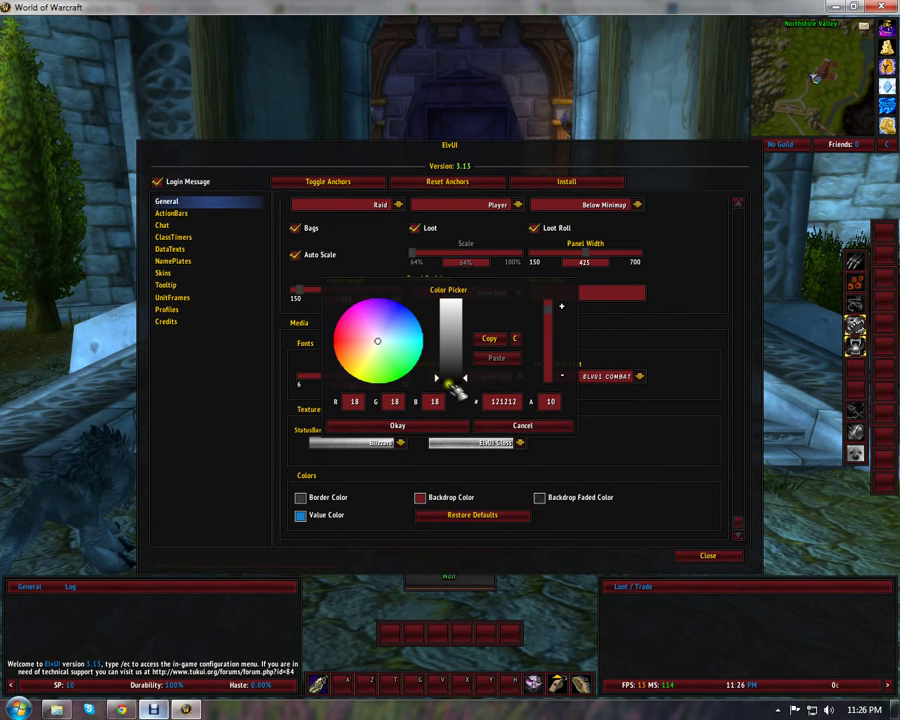
left_click_drag(455, 388, 440, 366)
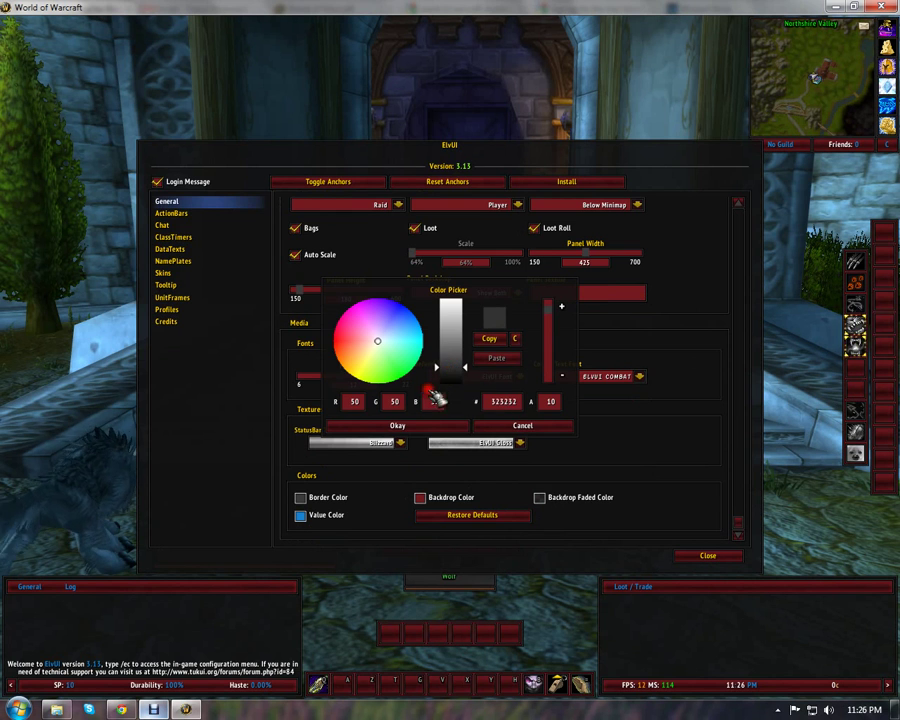
left_click(400, 426)
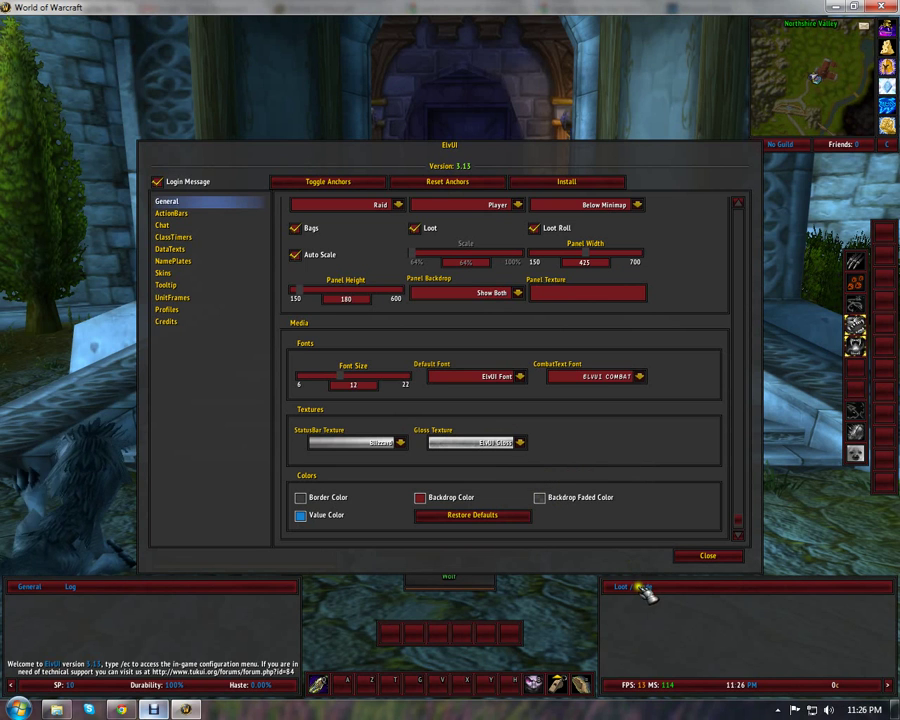
Set the Value Color to dark blue 0a3859
left_click(300, 515)
left_click(472, 356)
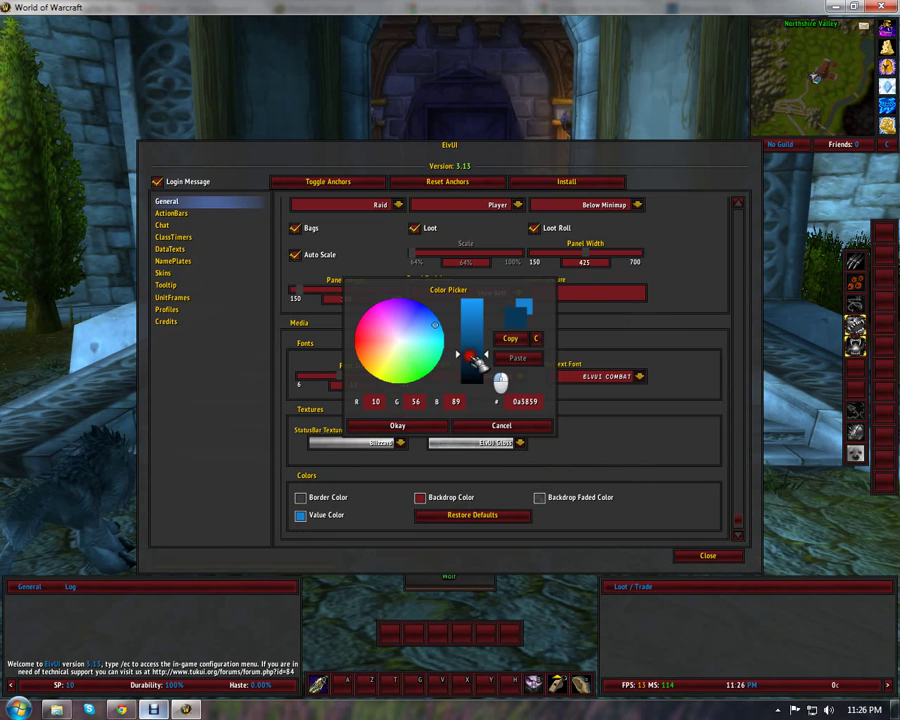
left_click(438, 426)
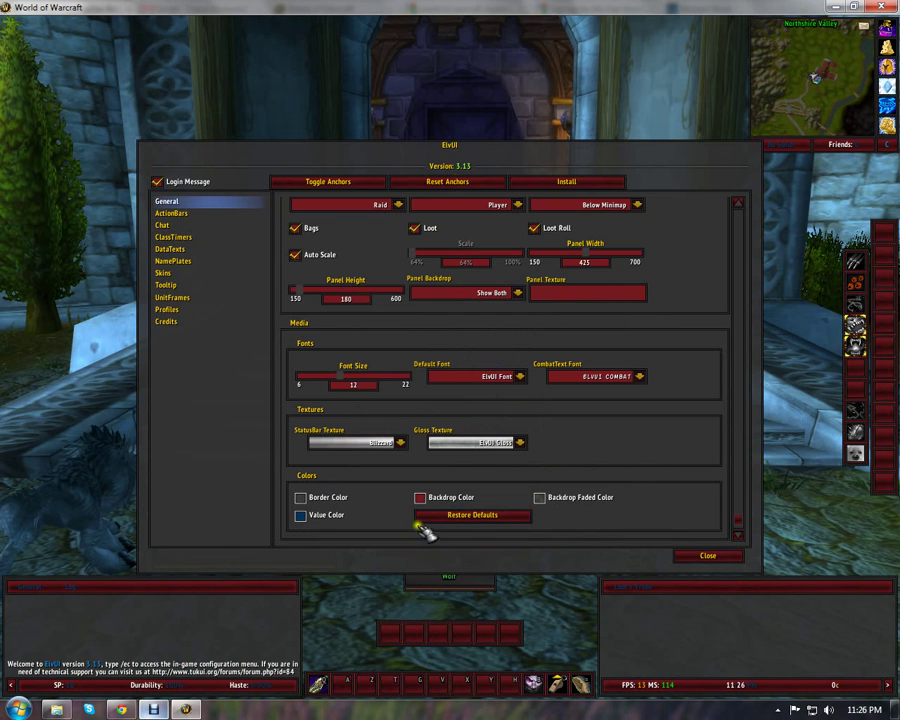
Restore all interface colors in the Media settings to their defaults
left_click(478, 522)
left_click(478, 522)
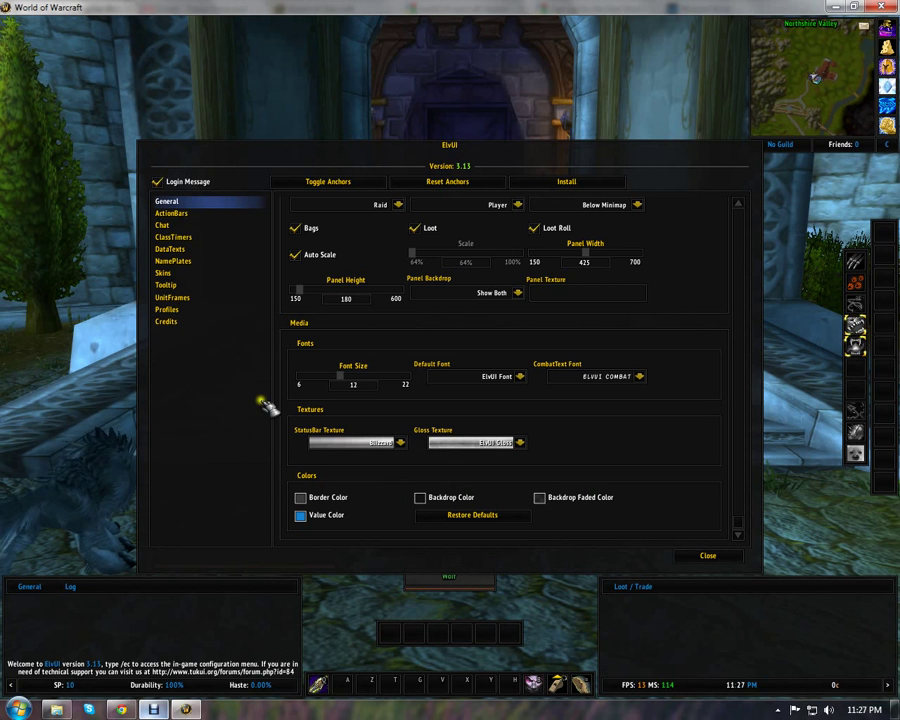
View the addon's full Credits list and close the ElvUI settings
left_click(201, 322)
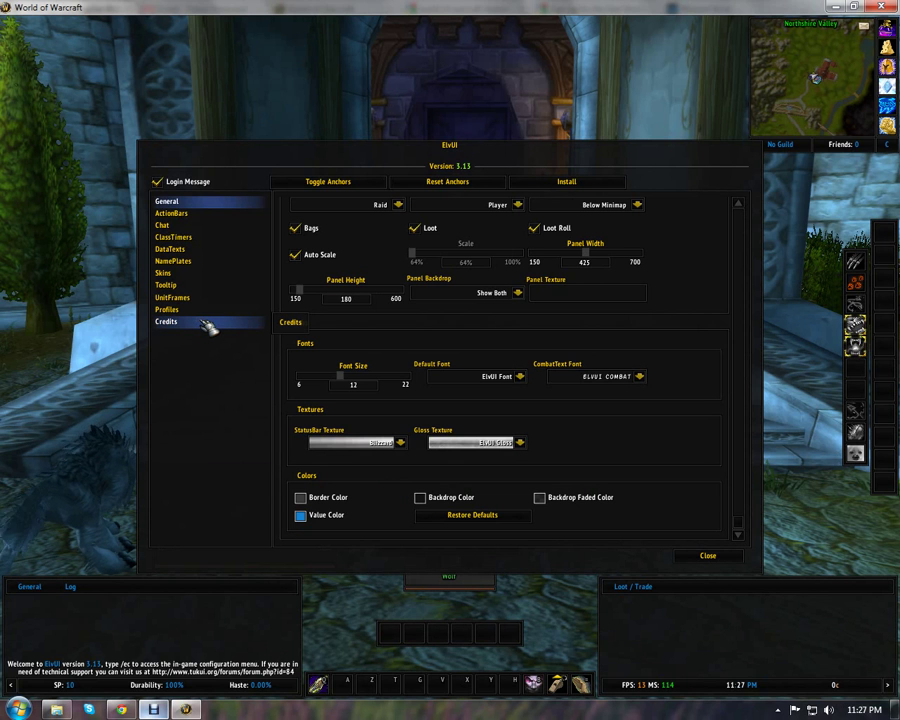
left_click(203, 323)
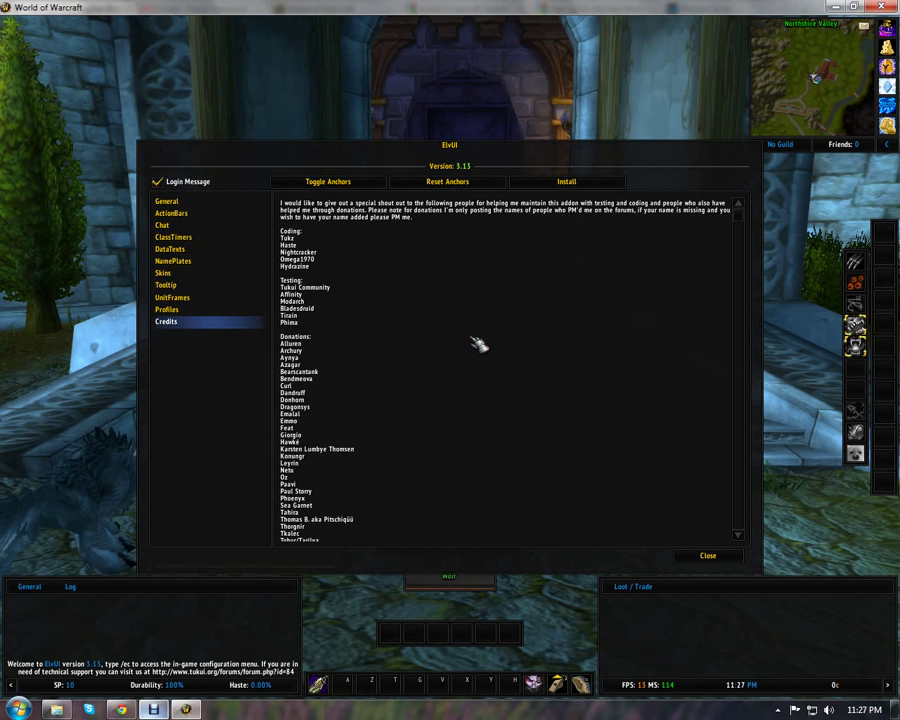
scroll(480, 344, "down", 1)
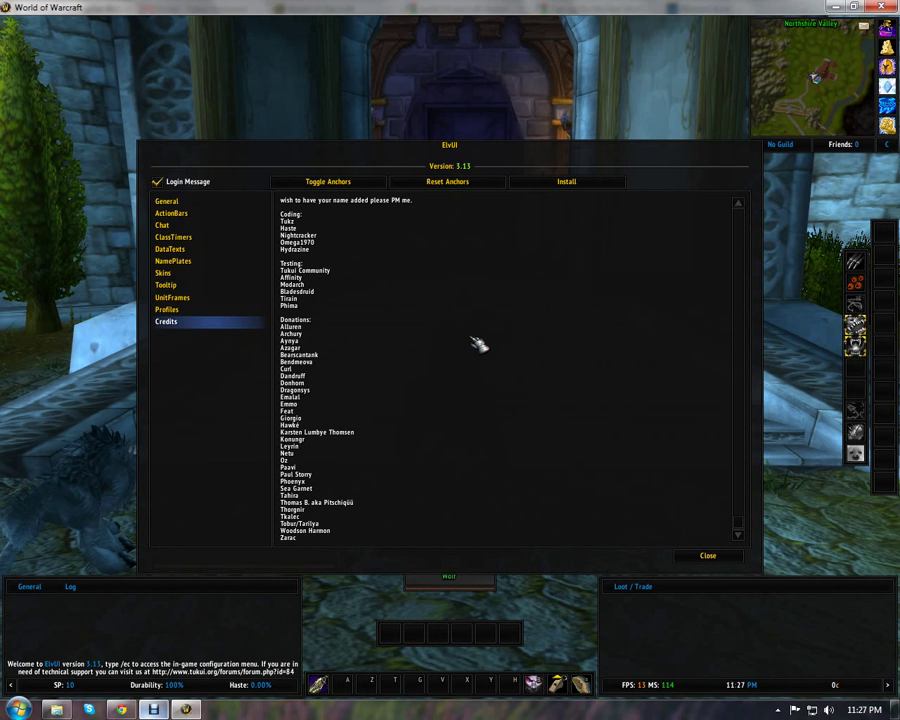
left_click(714, 555)
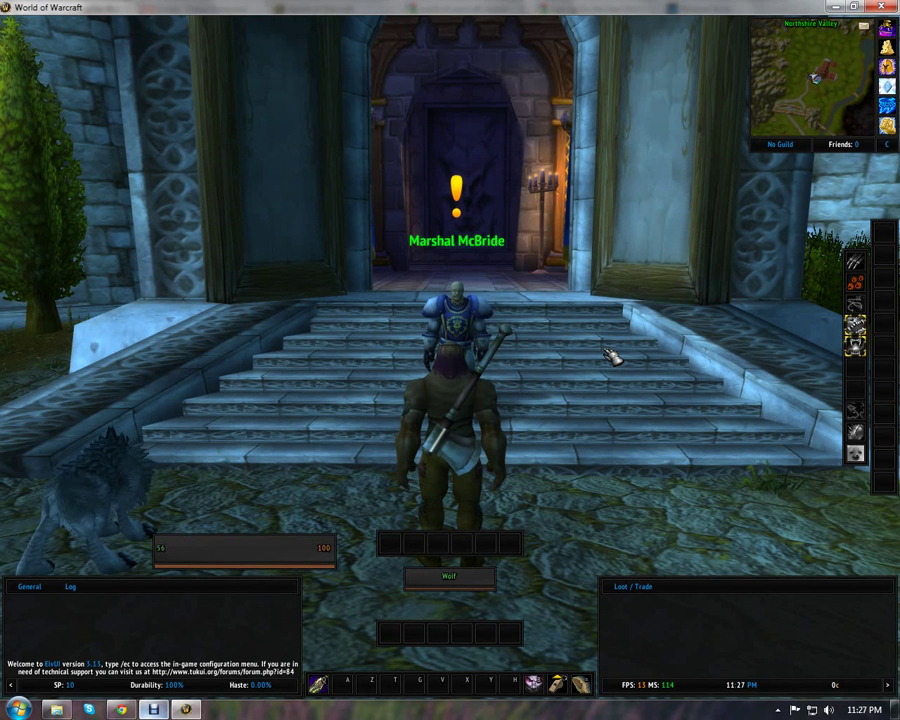